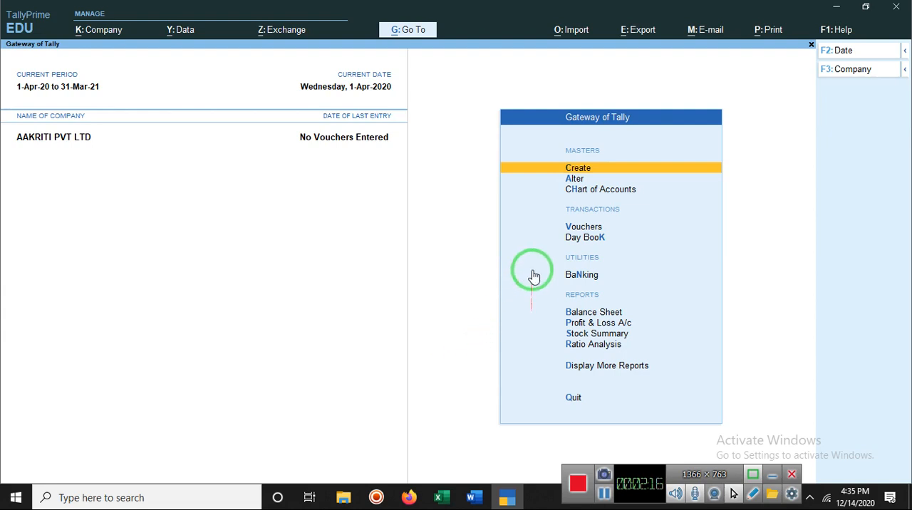
Start a payment voucher and select the ledger bearing an individual's first name as the paying account
left_click(581, 229)
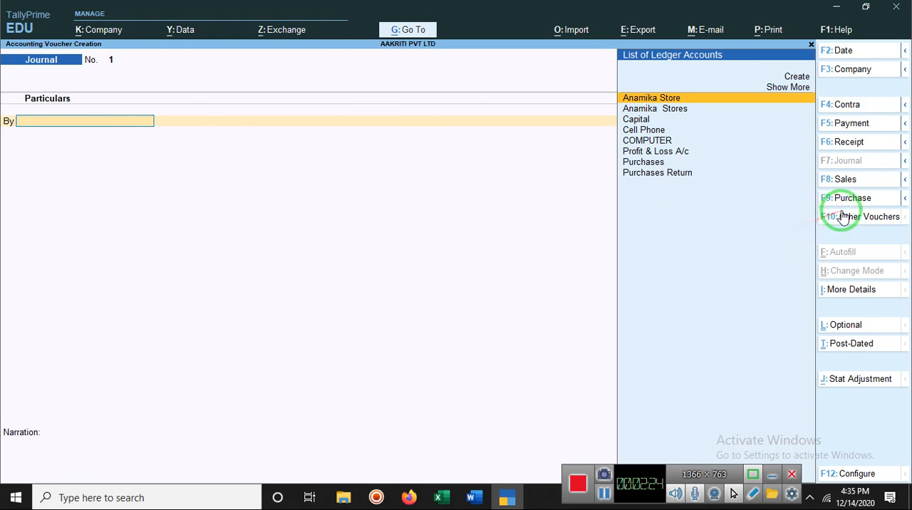
left_click(843, 124)
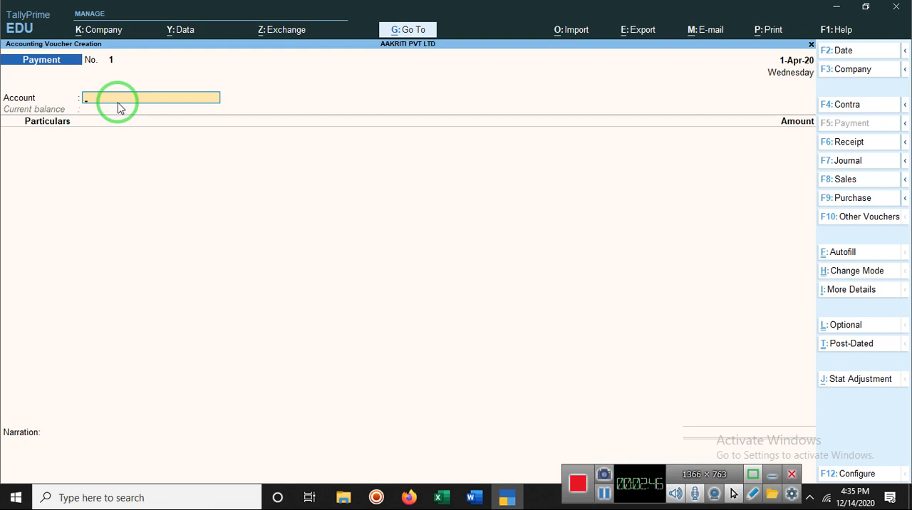
type("A")
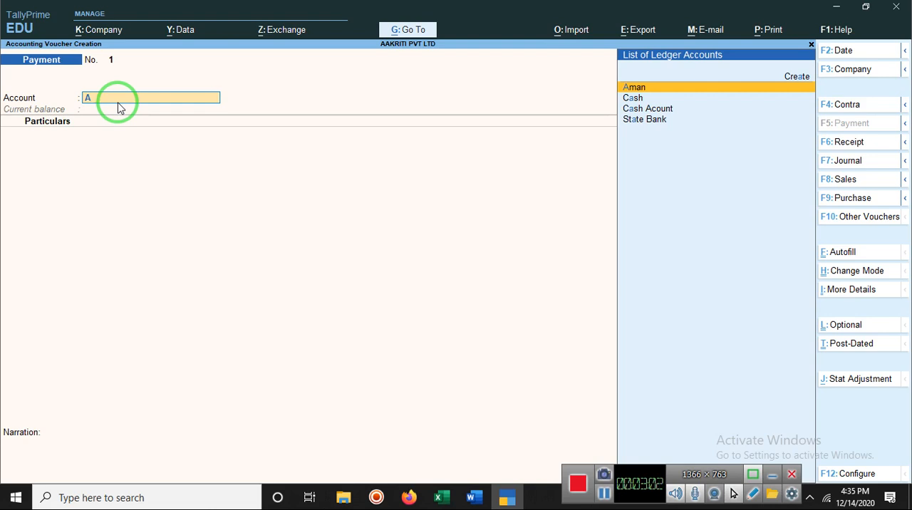
type("m")
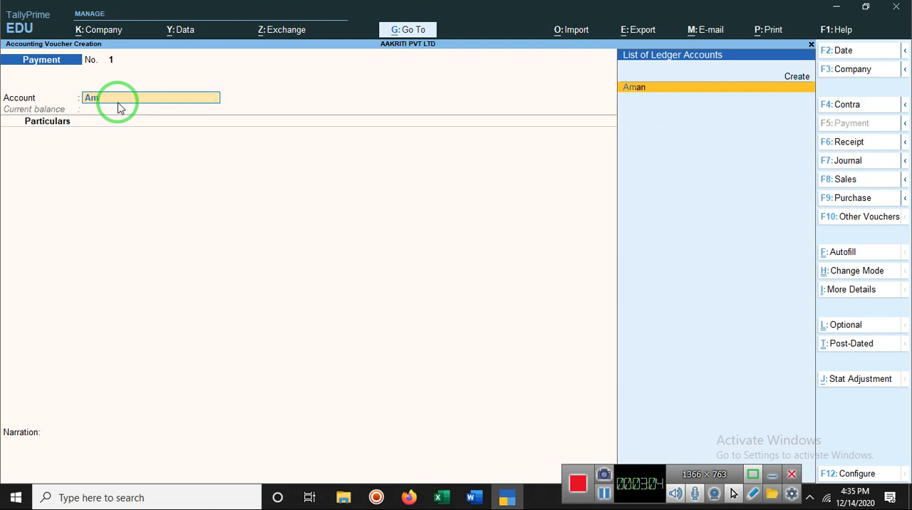
type("i")
left_click(630, 87)
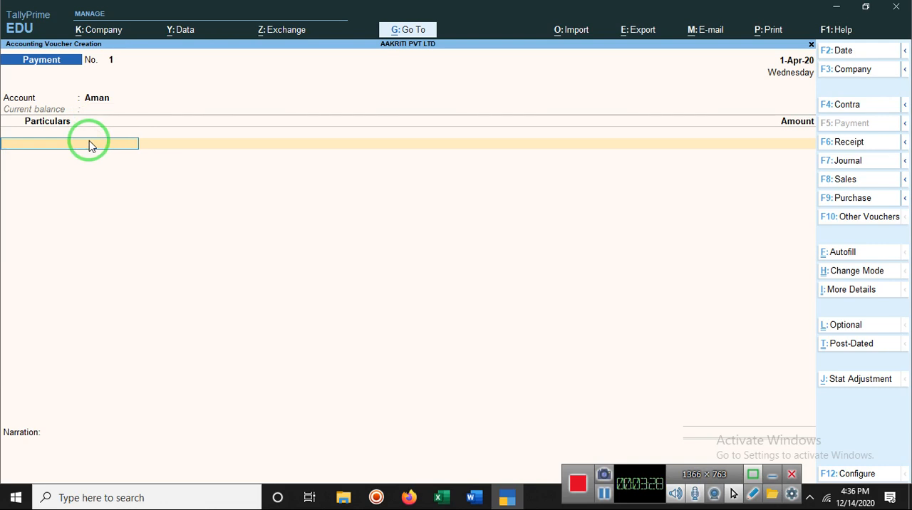
Add Anamika Store to the payment particulars with an amount of 500
type("A")
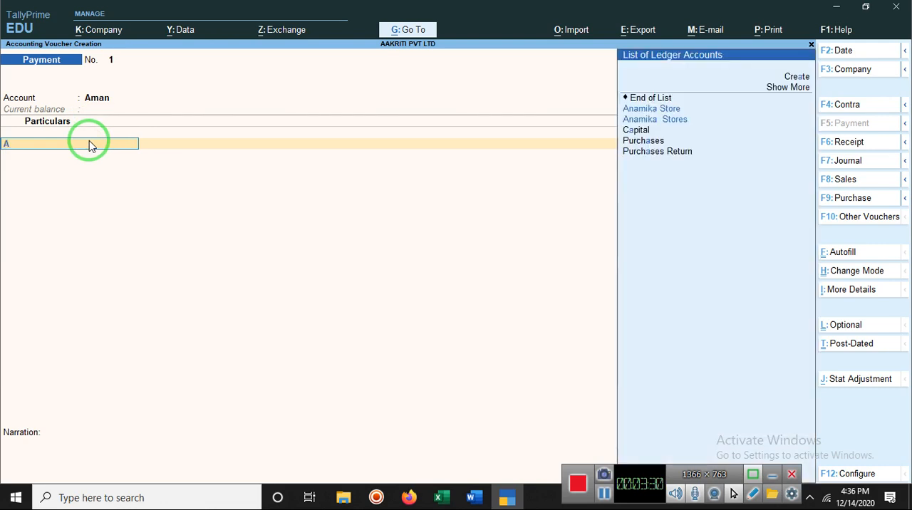
type("namika")
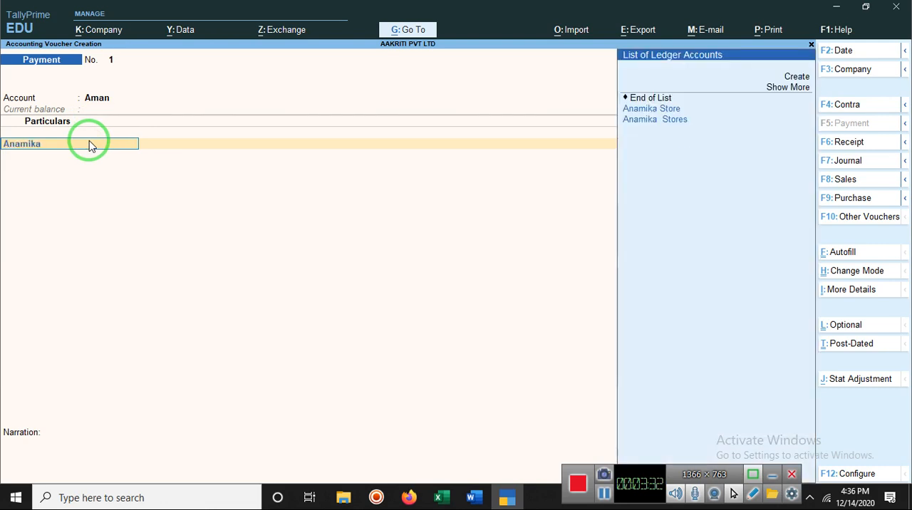
left_click(649, 109)
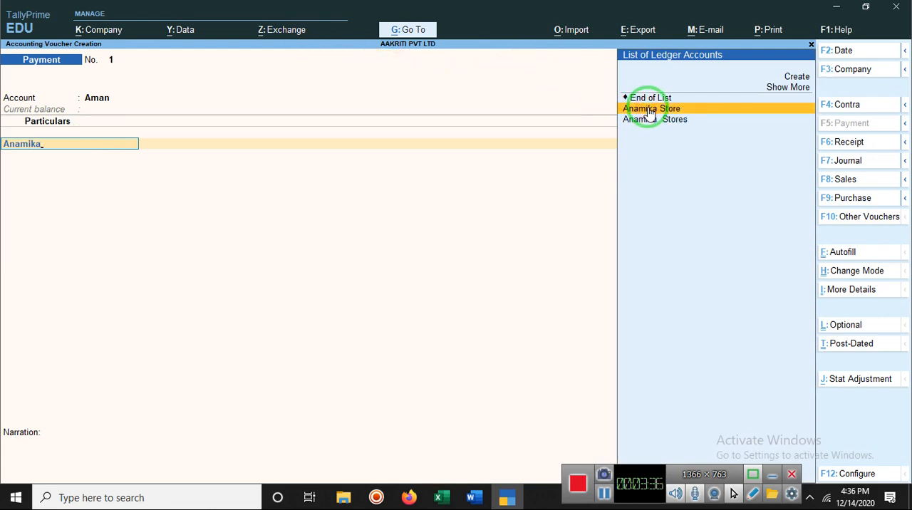
left_click(648, 111)
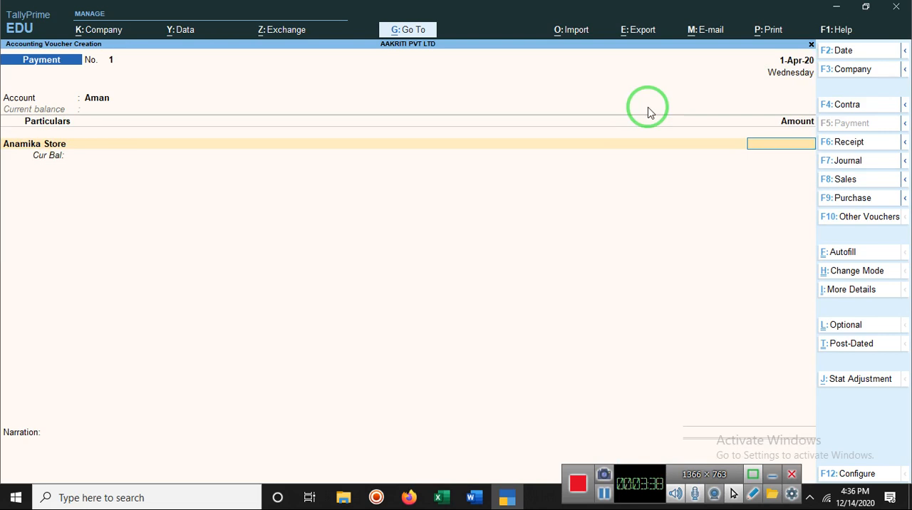
type("500")
key("Return")
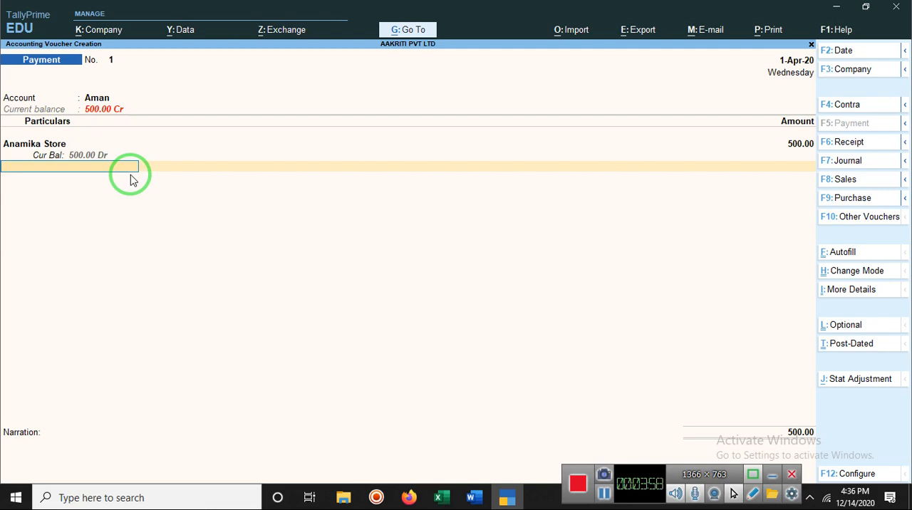
type("Ca")
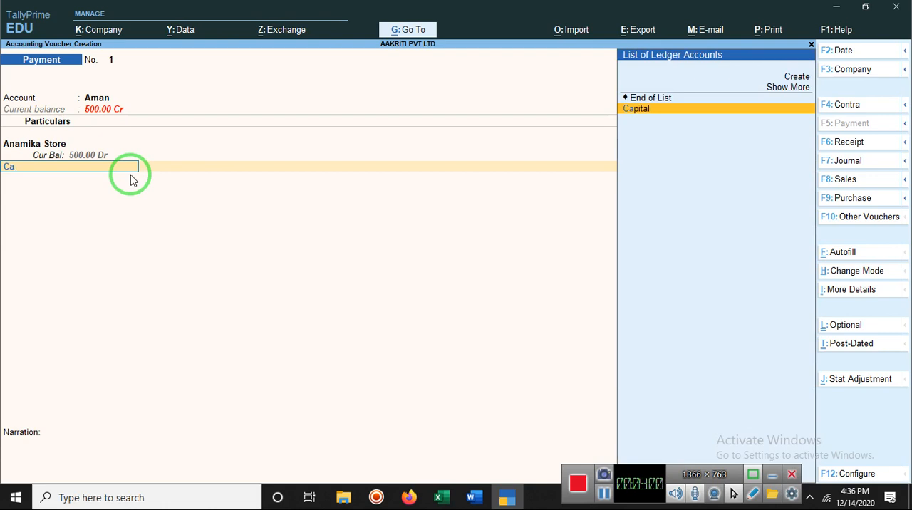
type("s")
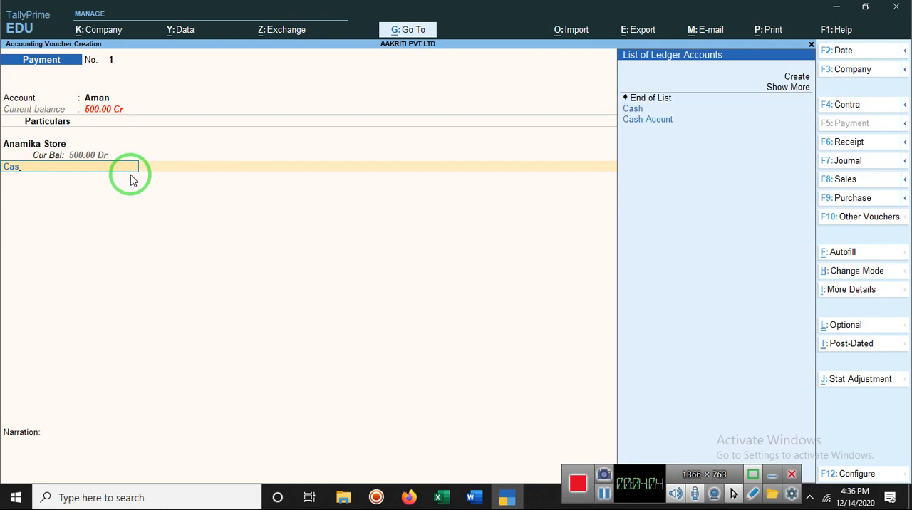
left_click(634, 110)
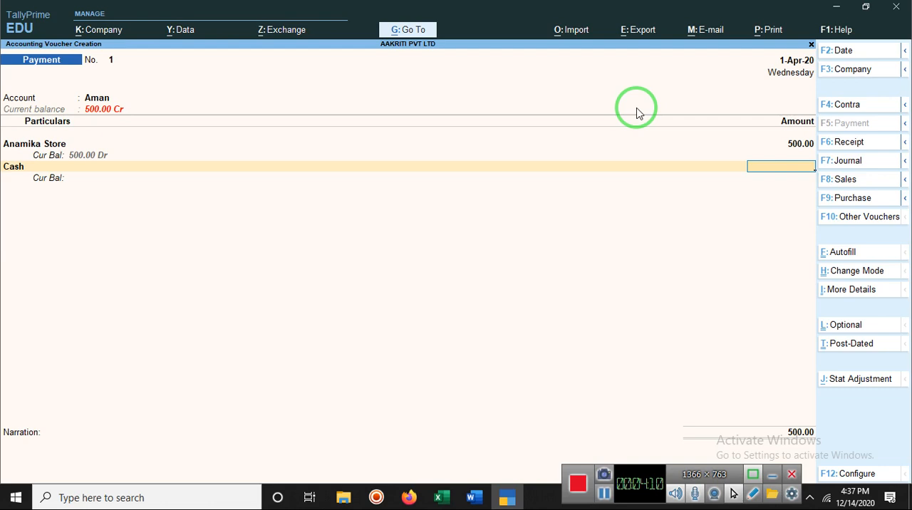
type("500")
key("Return")
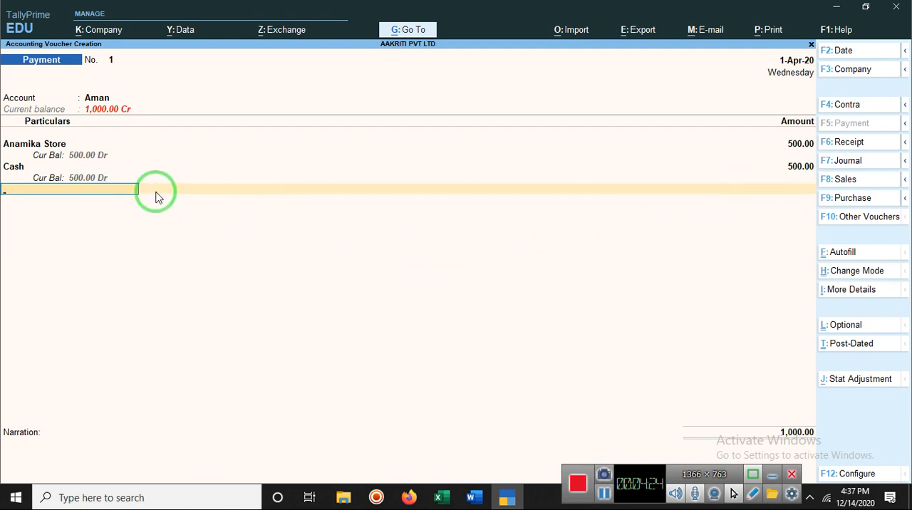
key("Escape")
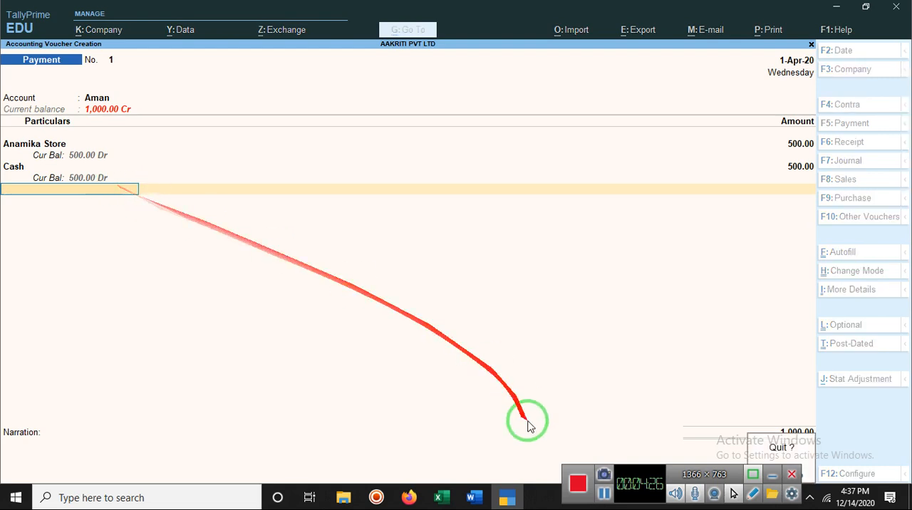
left_click(605, 493)
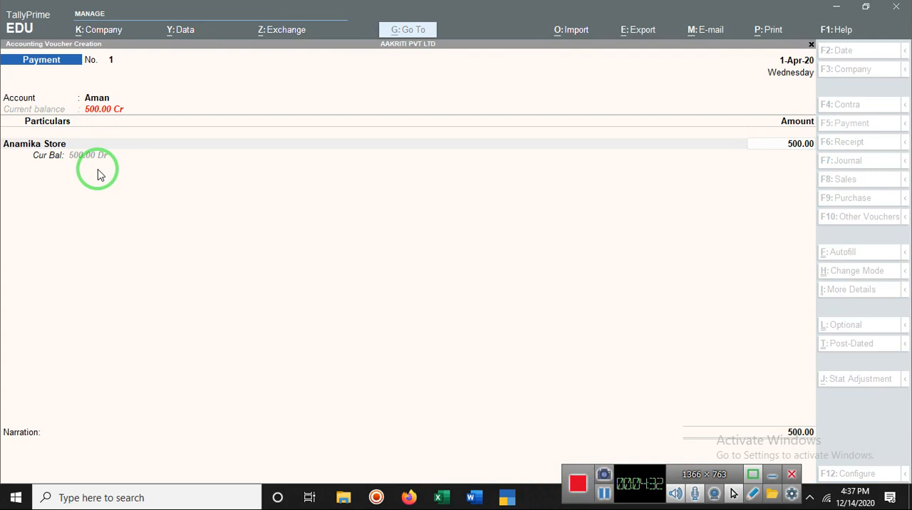
left_click_drag(98, 171, 72, 157)
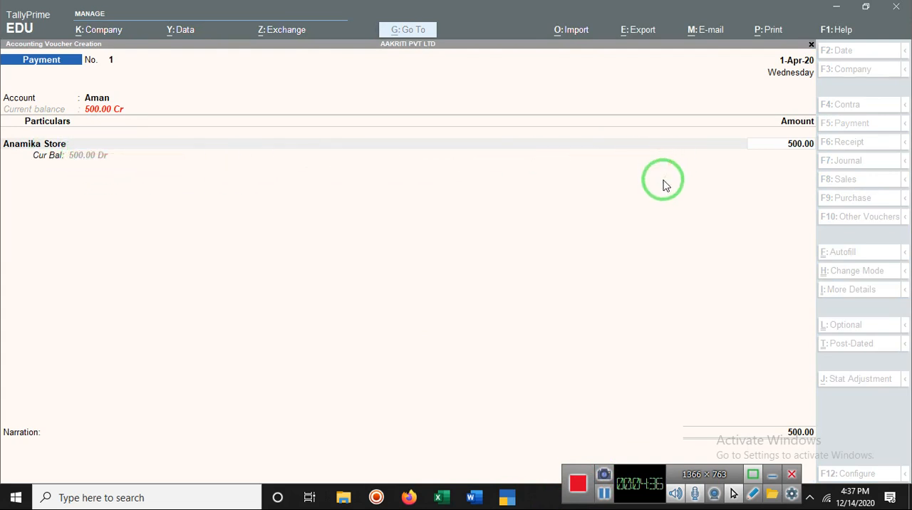
Finish the particulars and accept the bank allocation as Cheque, with cheque range Not Applicable and instrument date 1-Apr-20
left_click(770, 157)
key("Return")
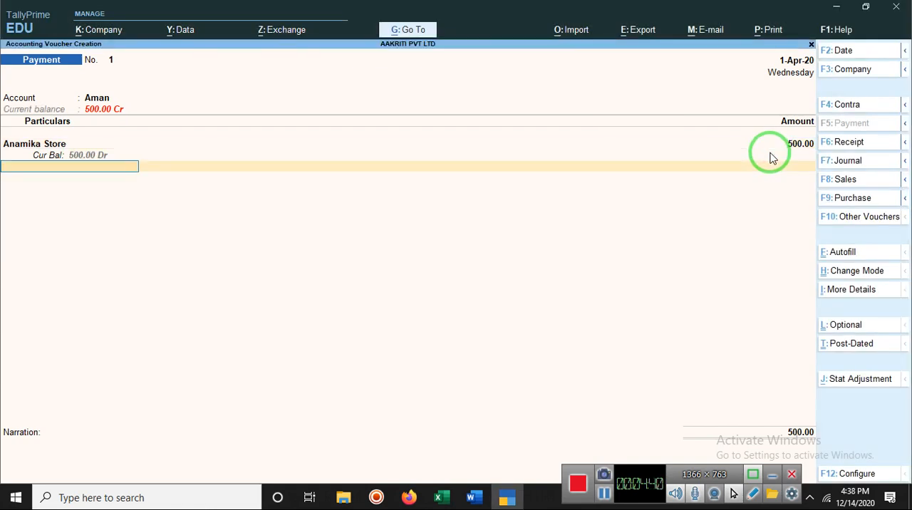
key("Return")
key("Return")
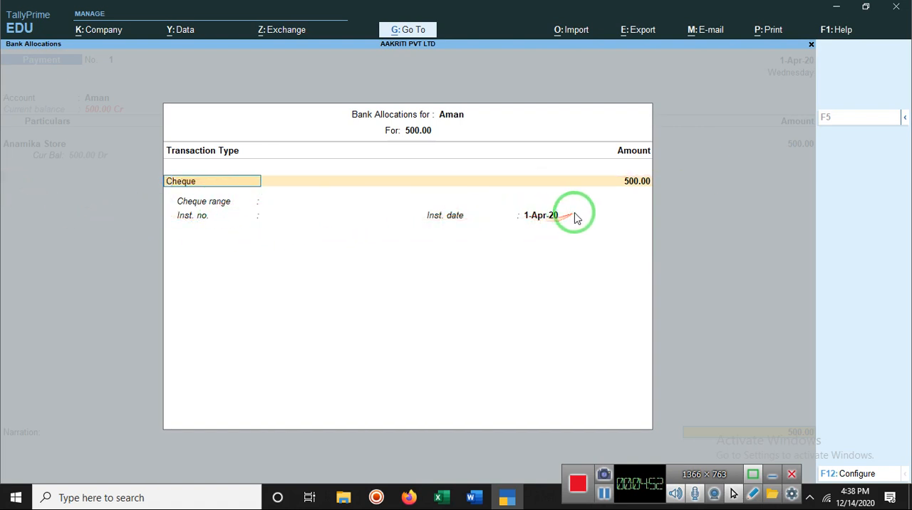
key("Return")
key("Return")
key("Return")
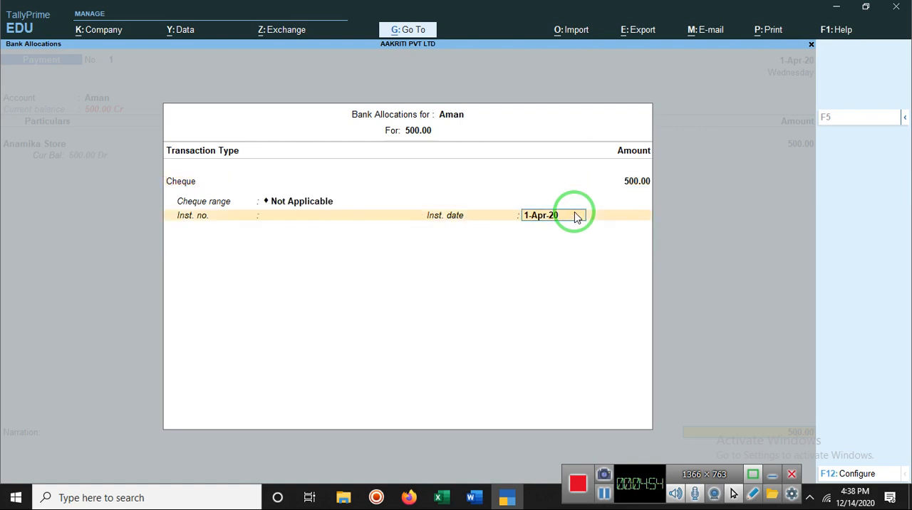
key("Return")
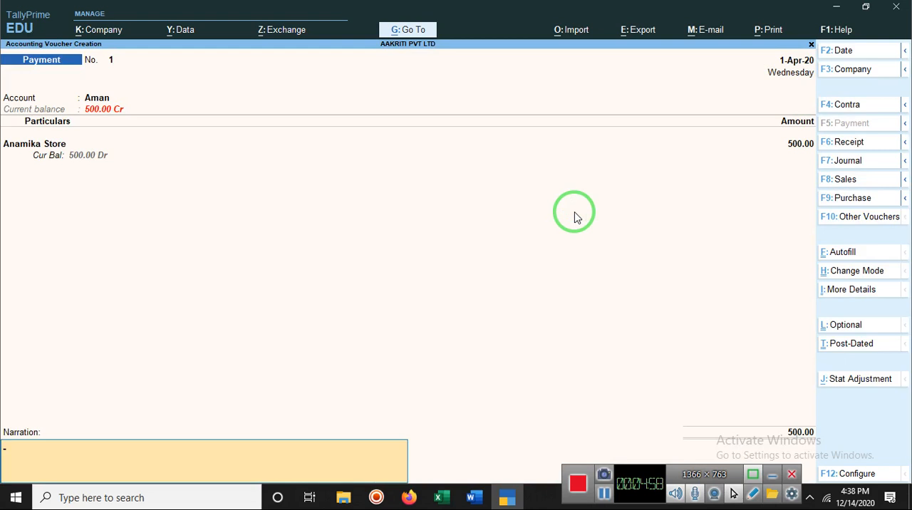
Enter the narration "paid cash to anamika store", save the payment voucher and leave voucher creation
type("paid cash to anamika s")
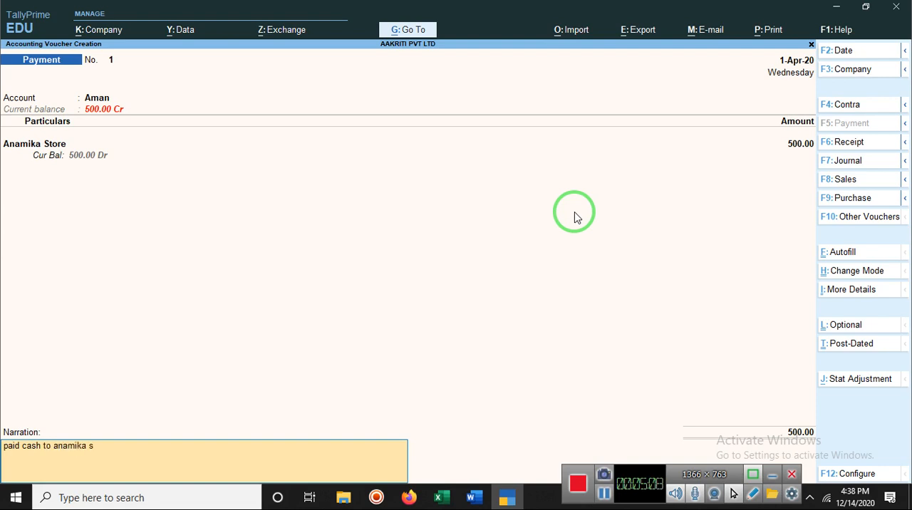
type("tore")
key("Return")
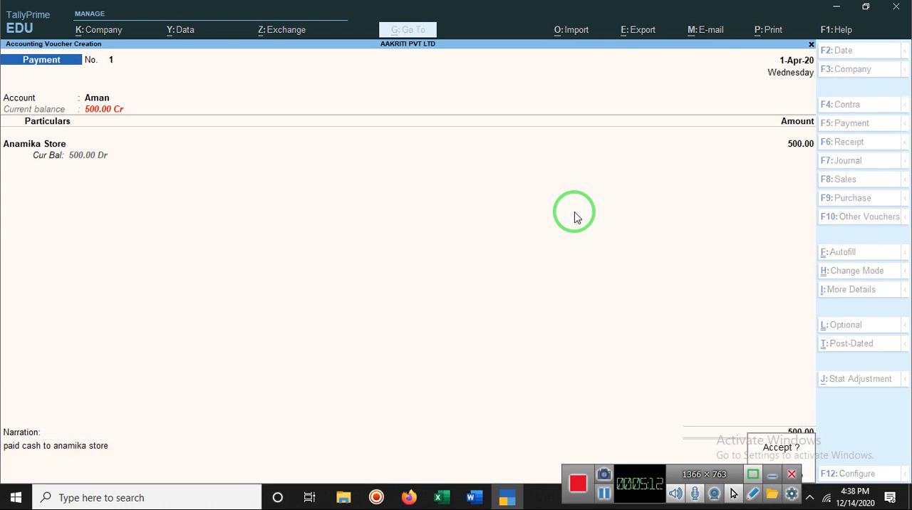
key("Return")
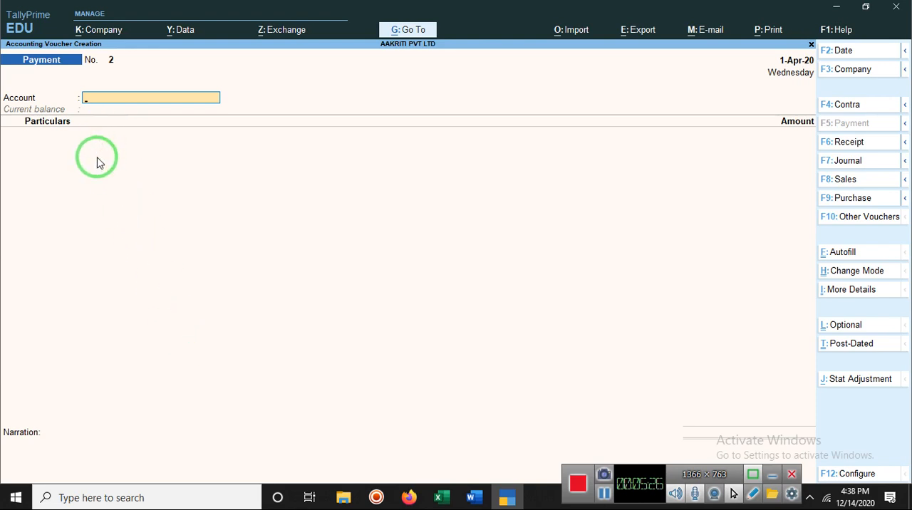
key("Escape")
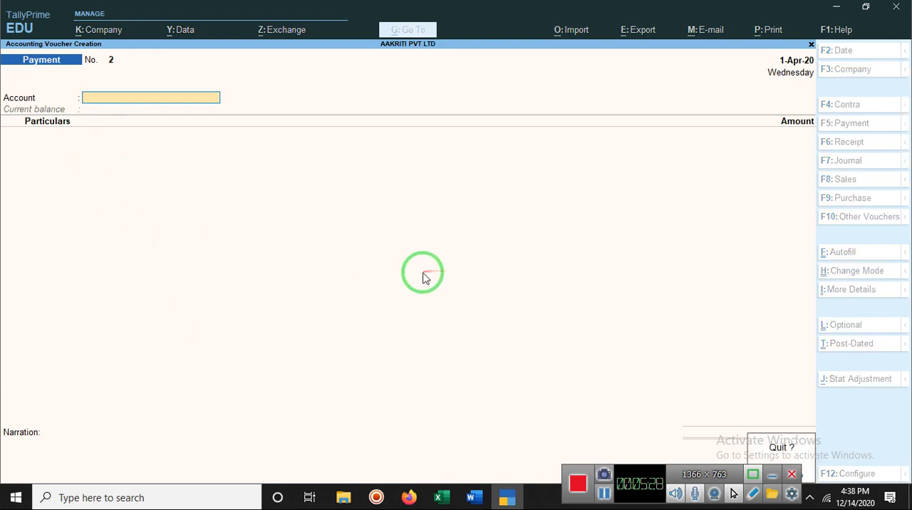
key("Return")
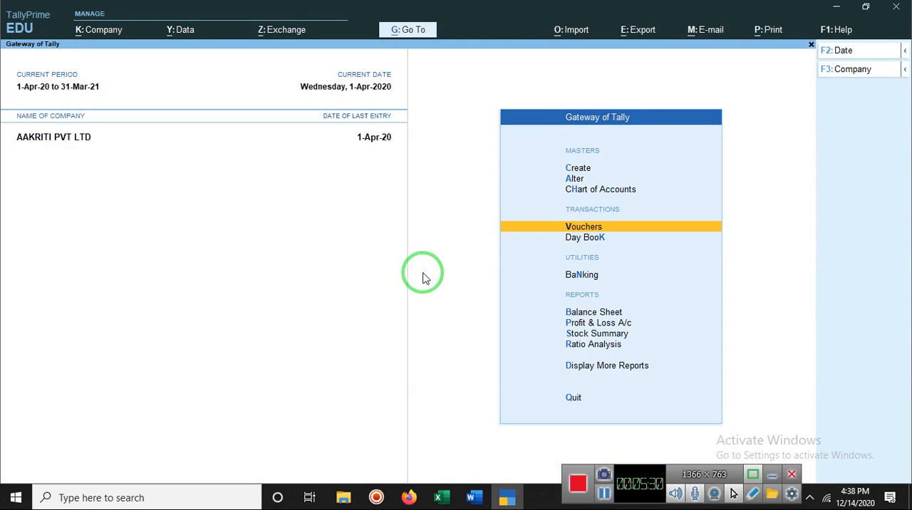
Open the Day Book, show the details of the Anamika Store payment and open its voucher
left_click(579, 239)
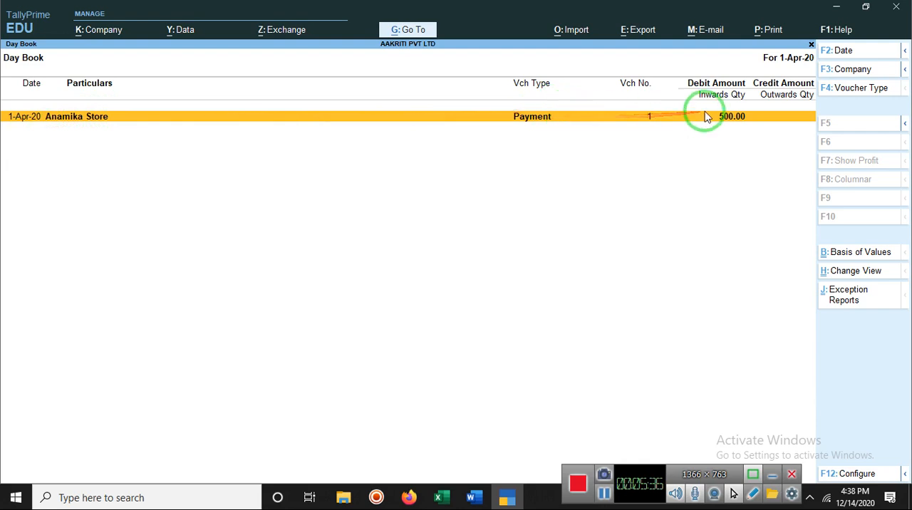
left_click(536, 118)
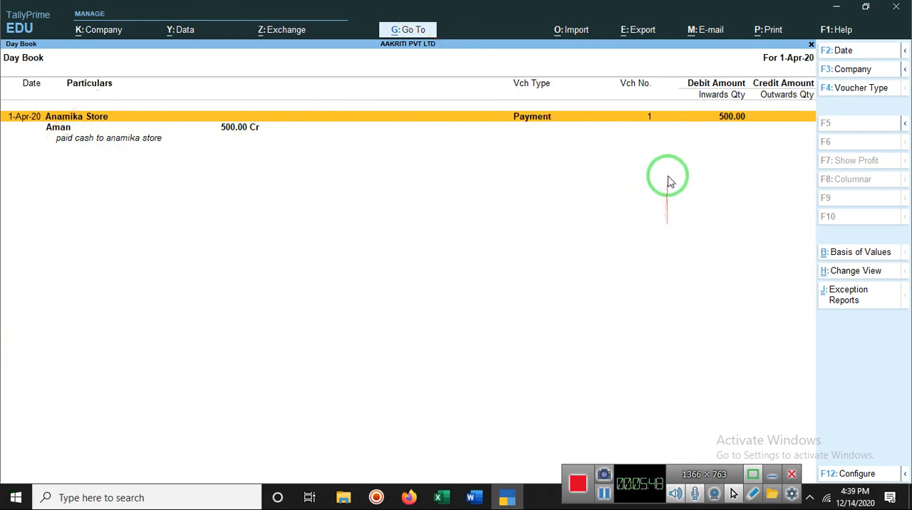
left_click(584, 126)
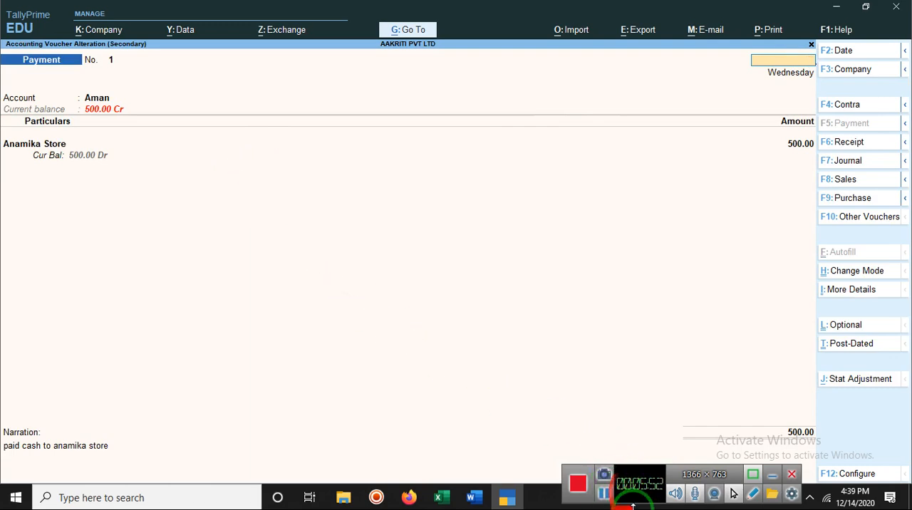
left_click(508, 498)
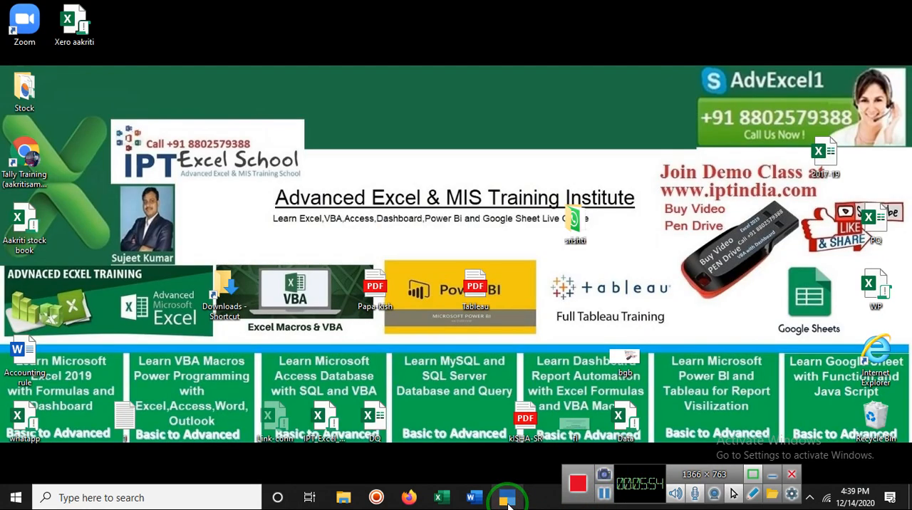
left_click(507, 498)
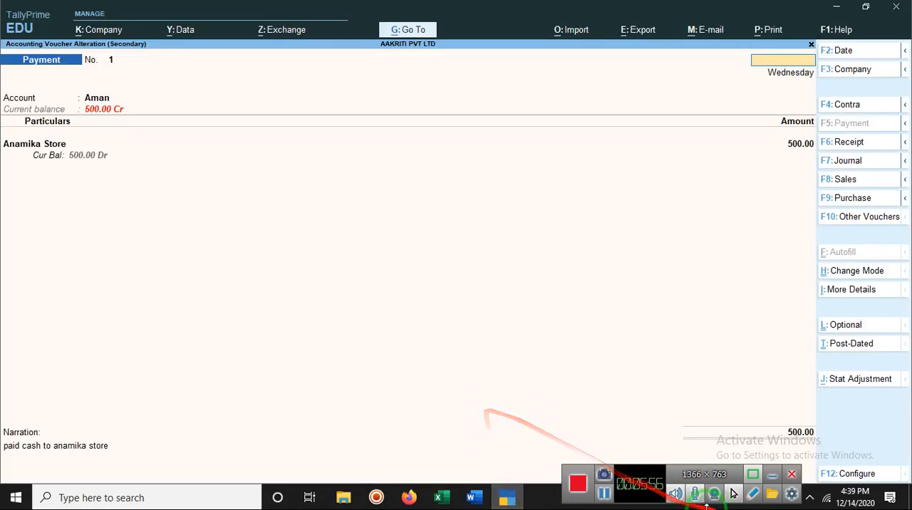
left_click(605, 493)
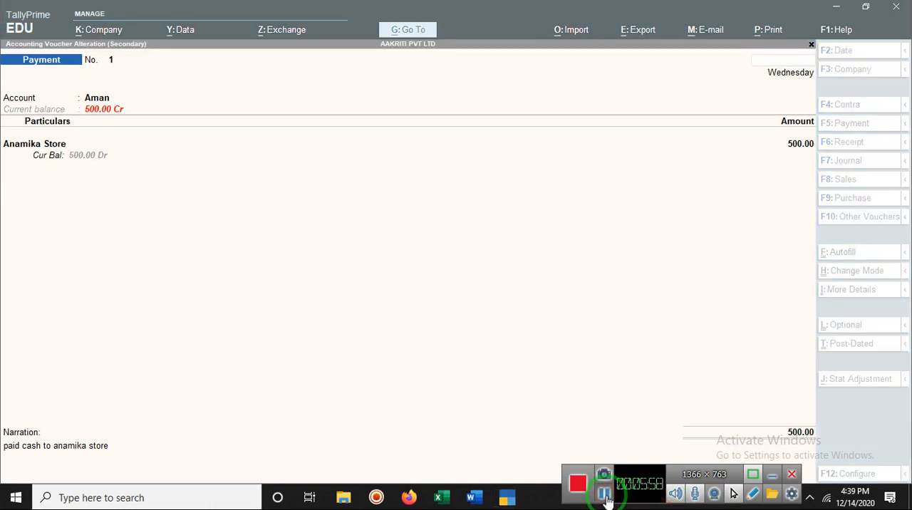
left_click(513, 388)
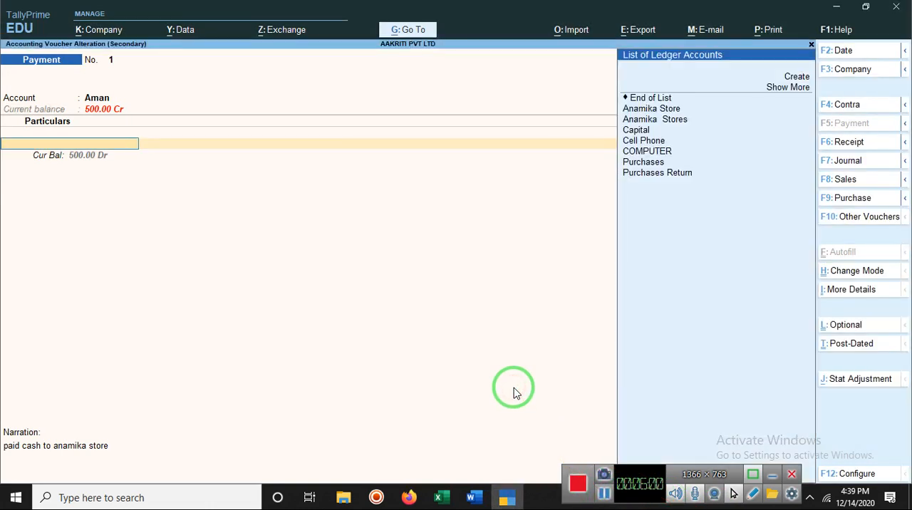
Close the payment voucher without changing it and leave the Day Book for the Gateway of Tally
key("Escape")
key("y")
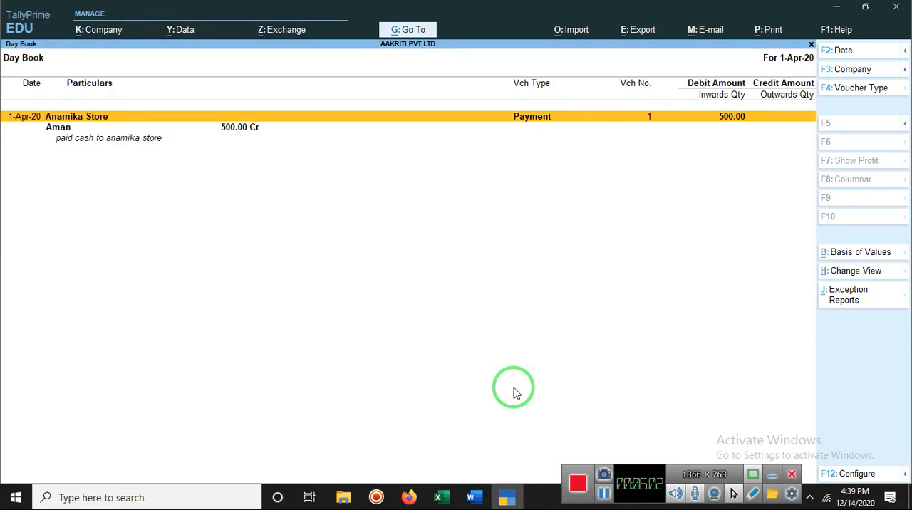
key("Escape")
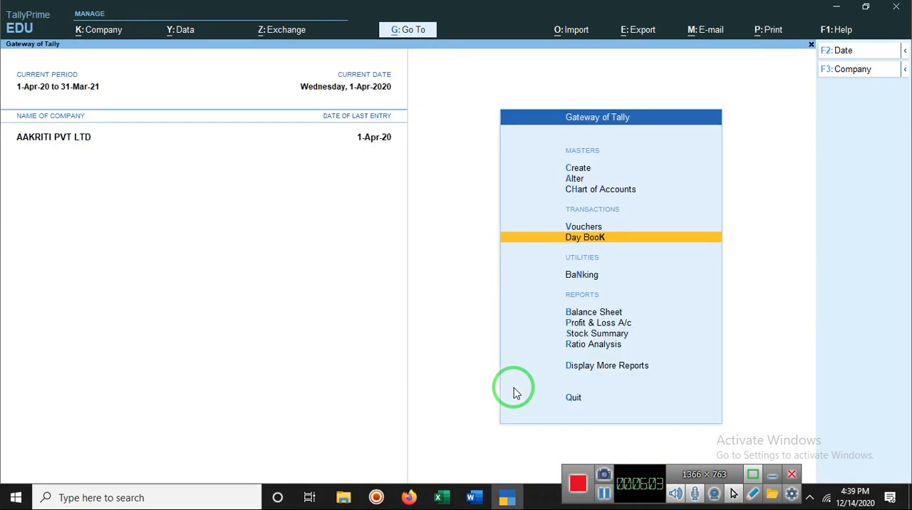
Open the Day Book to review the saved payment entry, and return to the Gateway of Tally
left_click(593, 243)
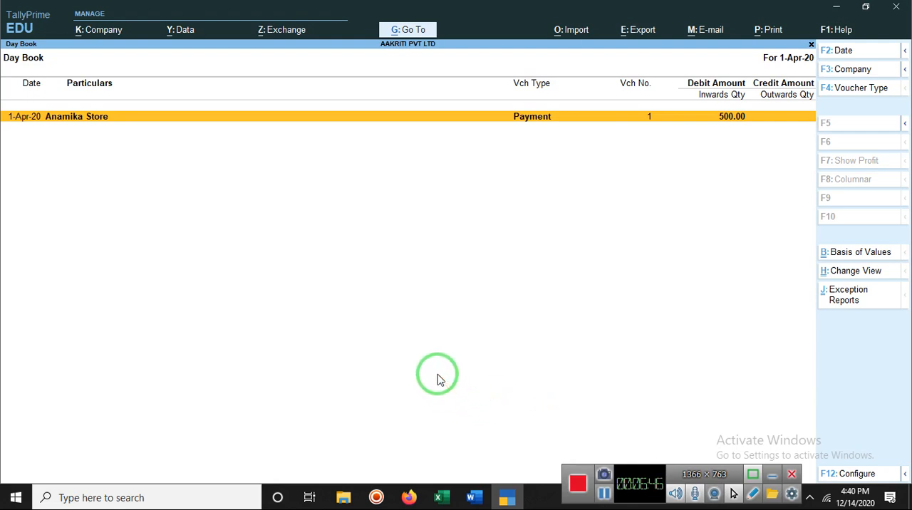
left_click(509, 500)
left_click(509, 501)
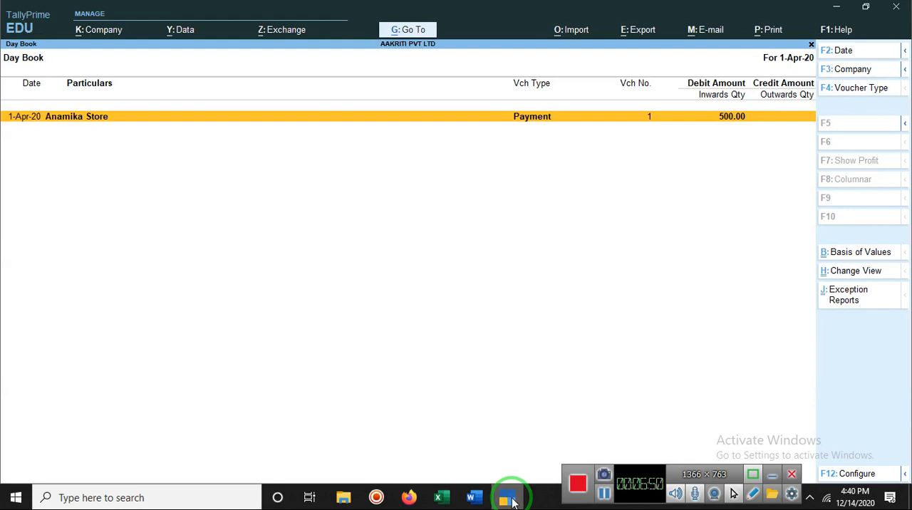
left_click(509, 501)
left_click(508, 501)
key("Escape")
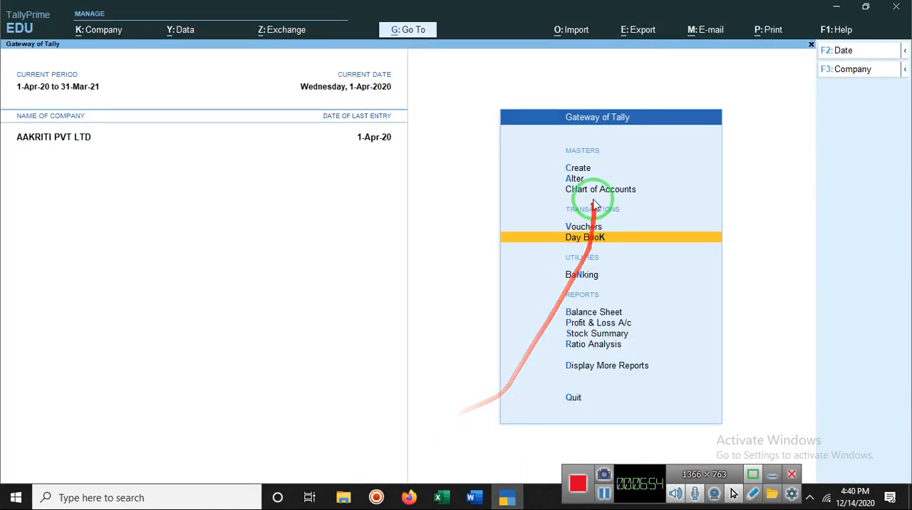
Start a journal voucher and debit the customer's ledger with 2000
left_click(581, 228)
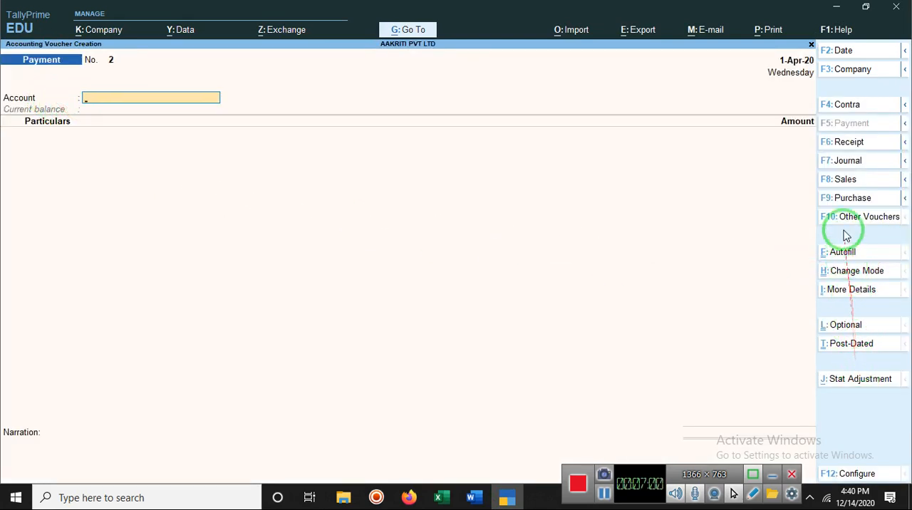
left_click(841, 161)
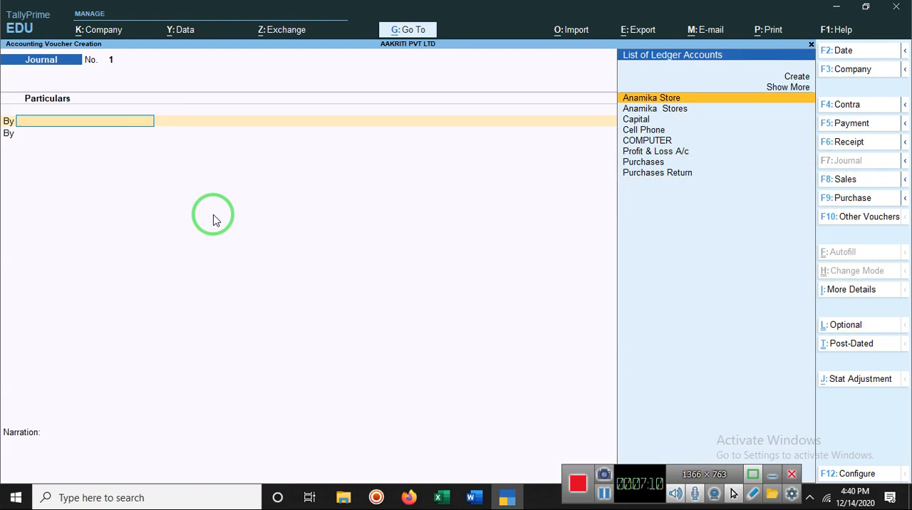
type("Aman")
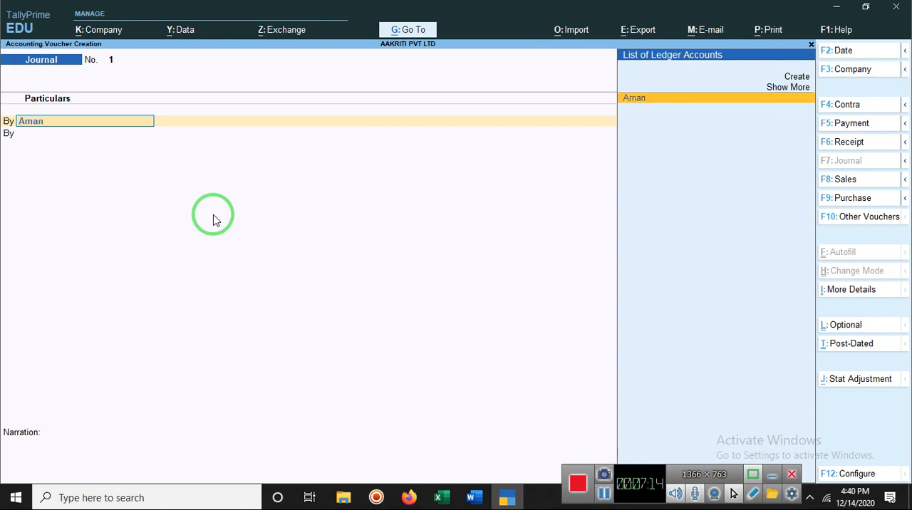
key("Return")
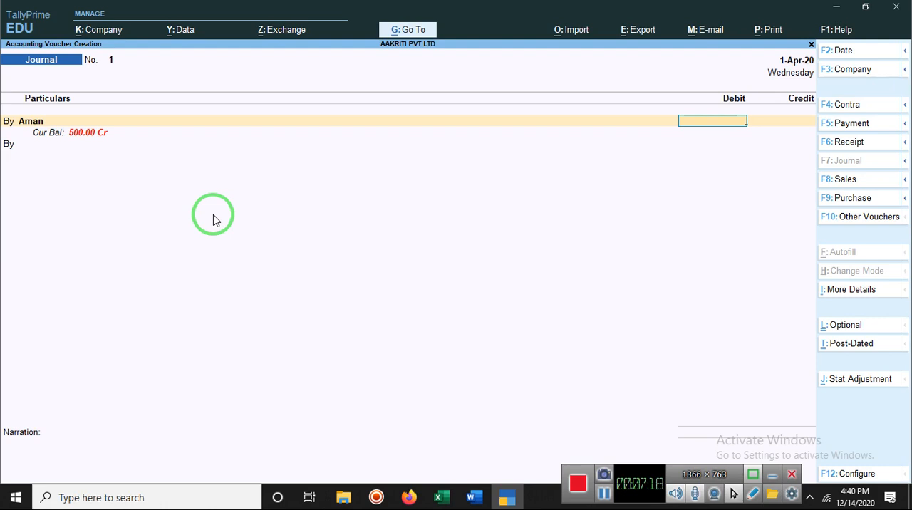
type("2000")
key("Return")
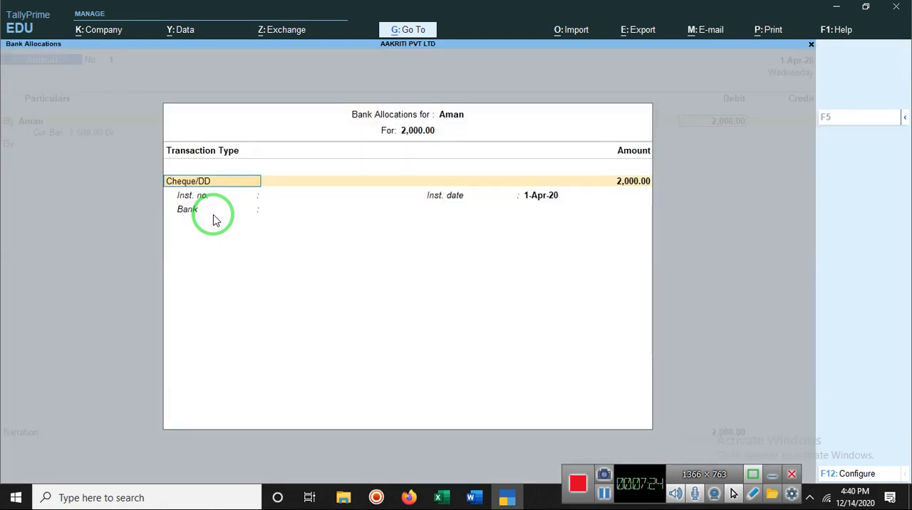
Accept the customer's bank allocation as Cheque/DD for 2,000.00 with instrument date 1-Apr-20, leaving the instrument number and bank blank
key("Return")
key("Return")
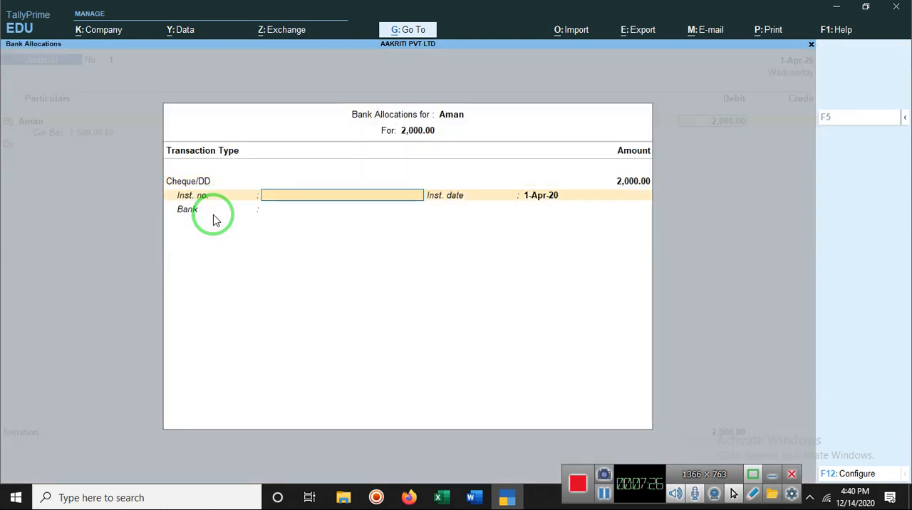
key("Return")
key("Return")
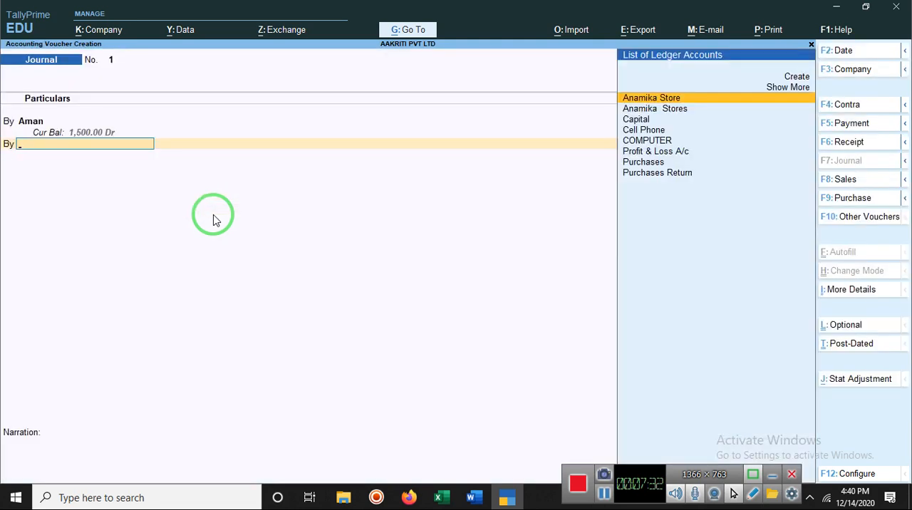
type("T")
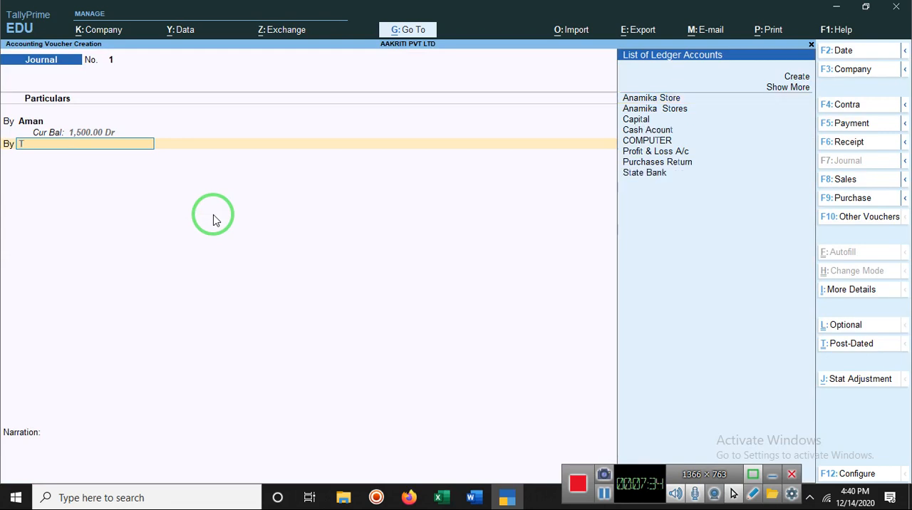
key("BackSpace")
type("Sa")
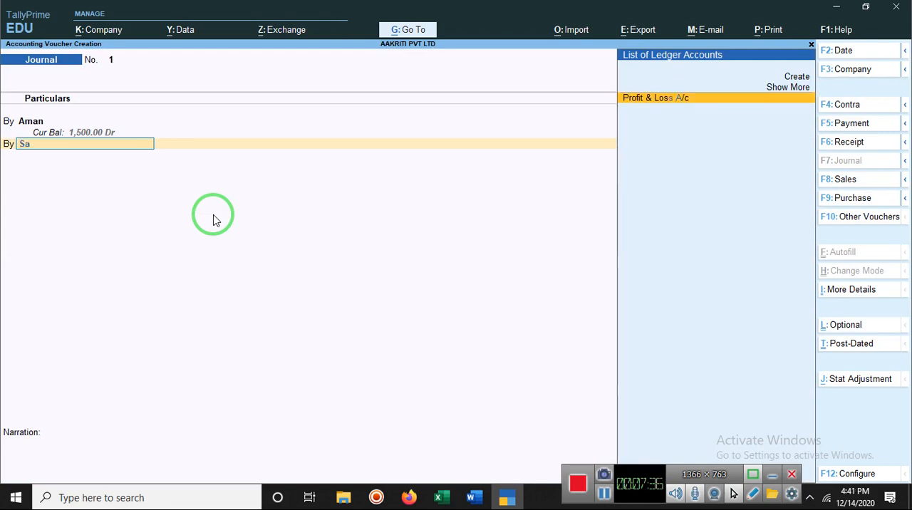
key("BackSpace")
key("BackSpace")
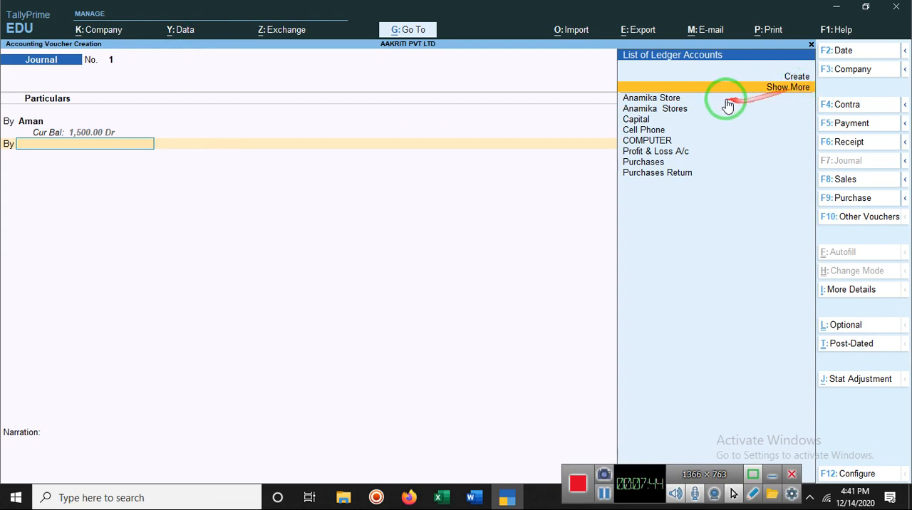
Create a ledger named Sales from the journal's second line and place it under Sales Accounts
left_click(798, 76)
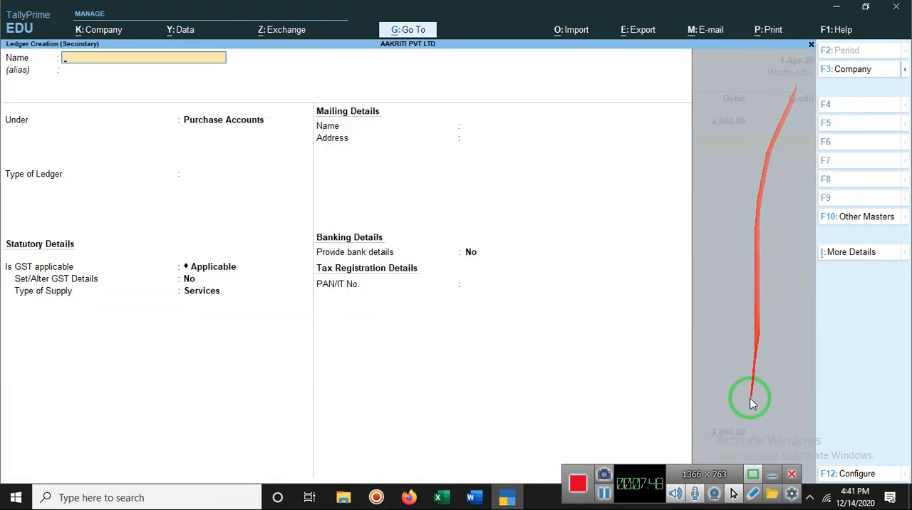
left_click(604, 494)
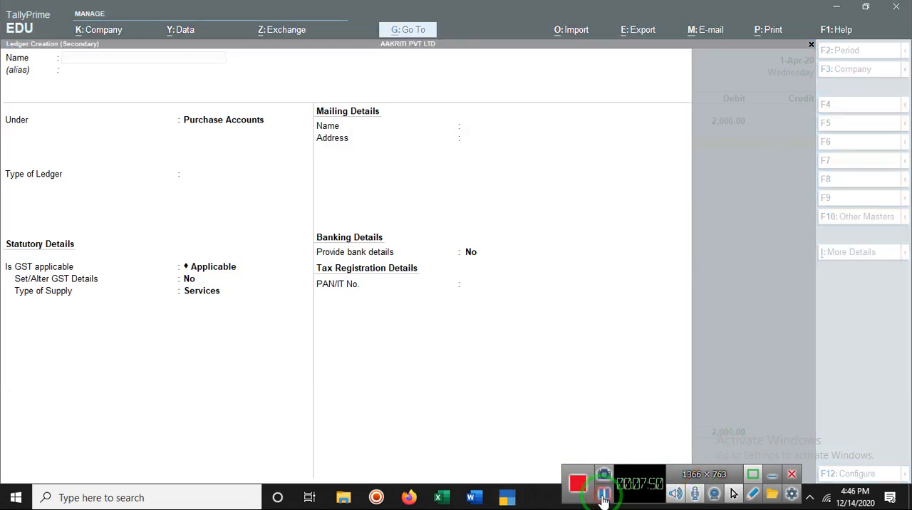
left_click(582, 376)
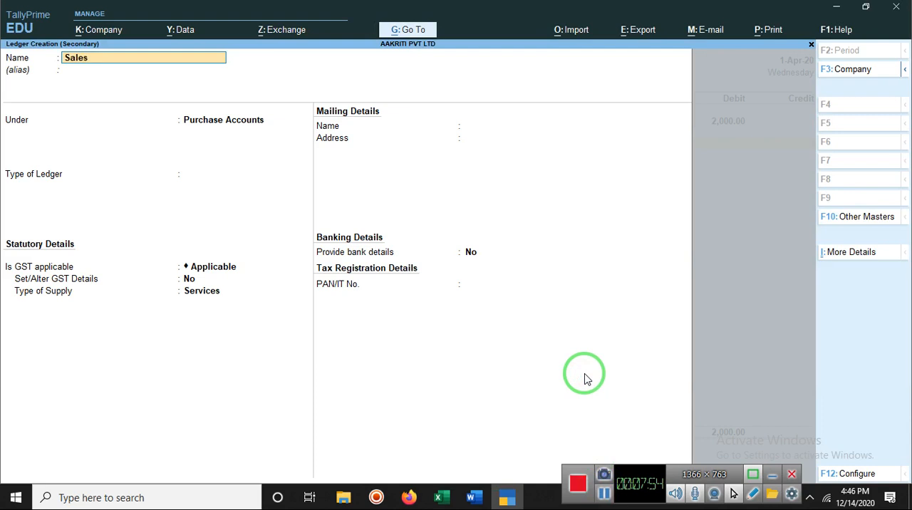
key("Return")
key("Return")
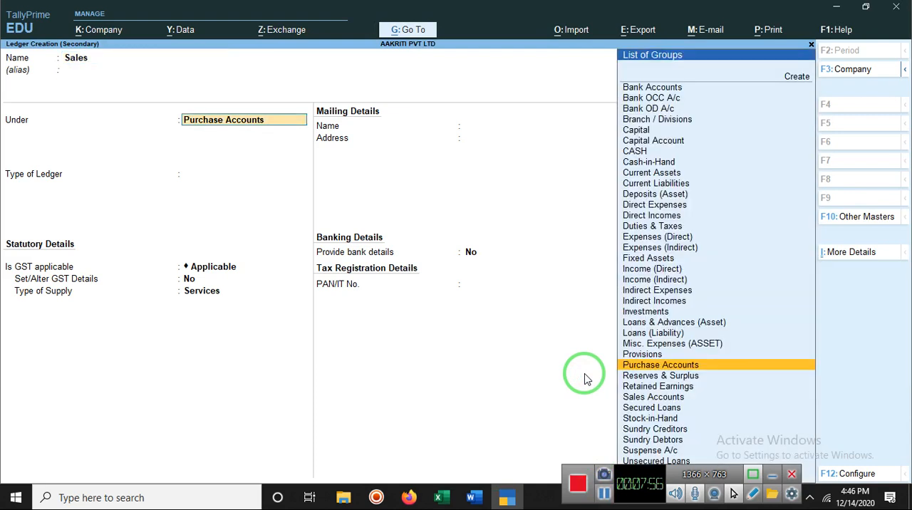
type("S")
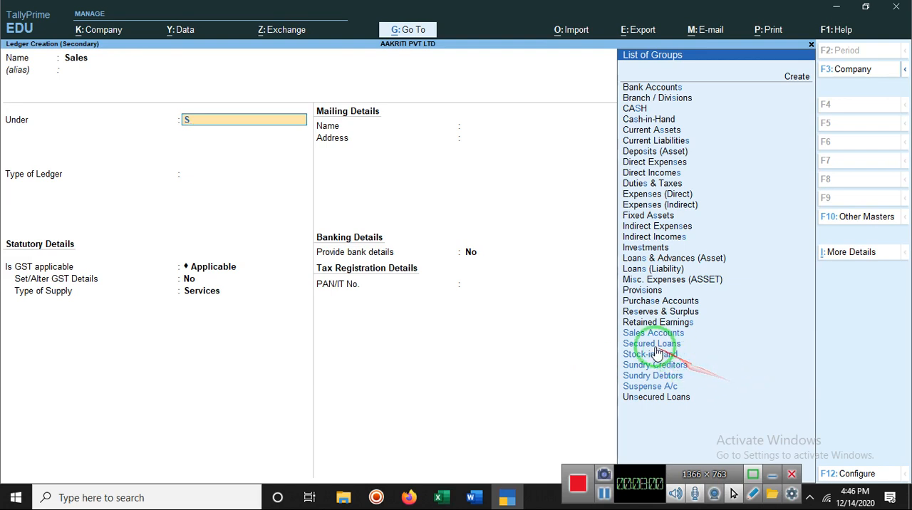
left_click(637, 334)
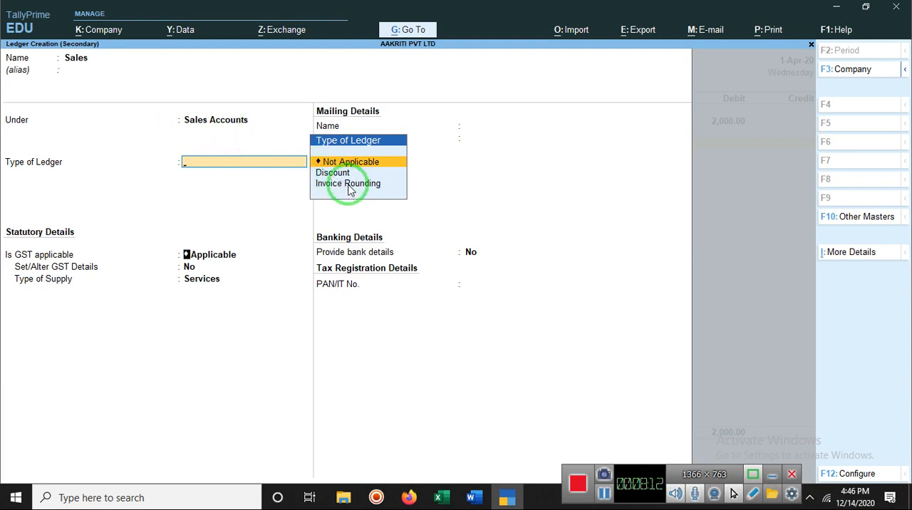
Set the Sales ledger's type to Not Applicable, accept the remaining GST and banking defaults, and save the ledger
key("Return")
key("Return")
key("Return")
key("Return")
key("Return")
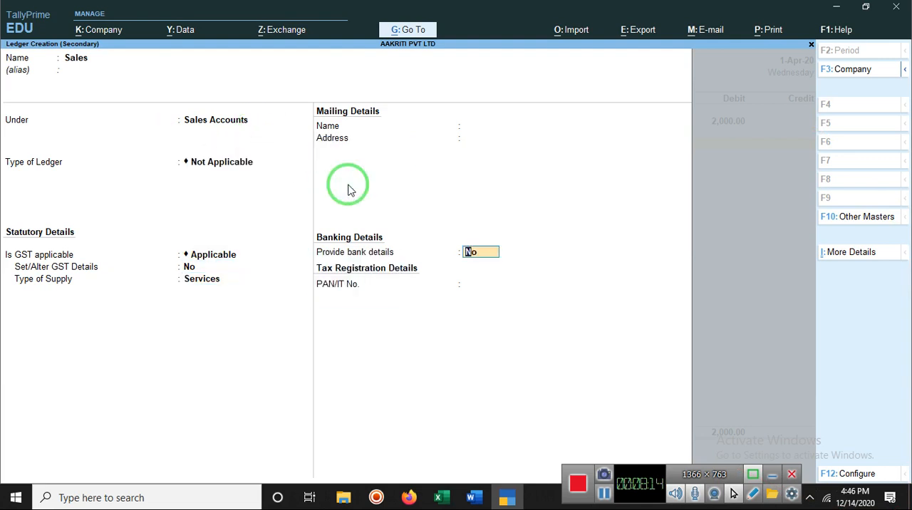
key("Return")
key("Return")
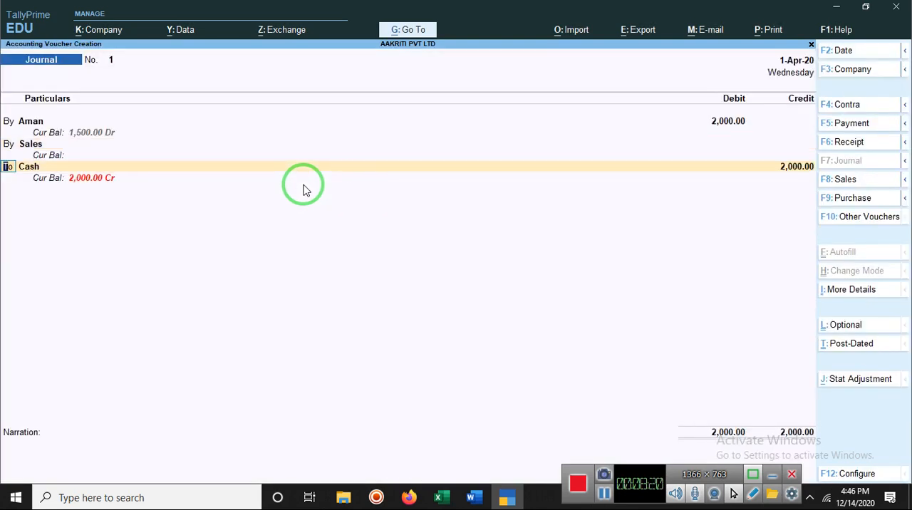
Keep Sales as the journal's second line and accept the Cash credit of 2,000.00
left_click(34, 146)
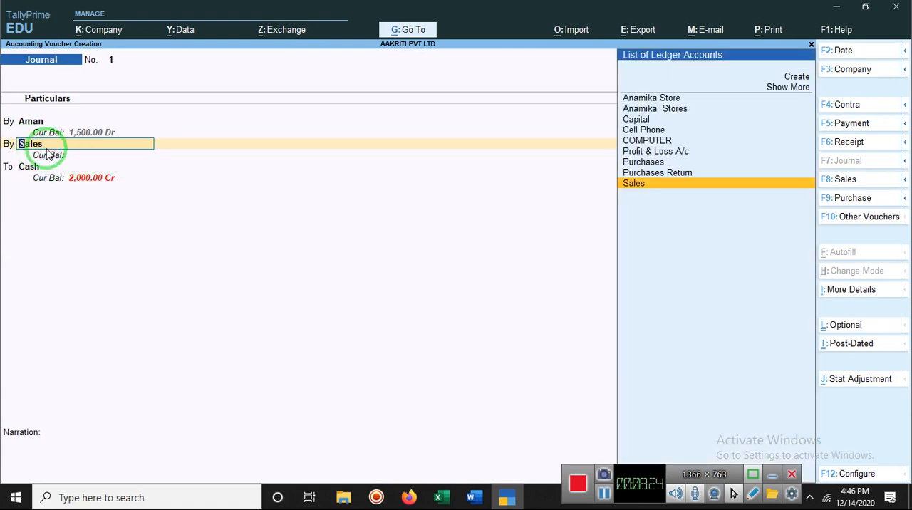
key("Return")
key("Return")
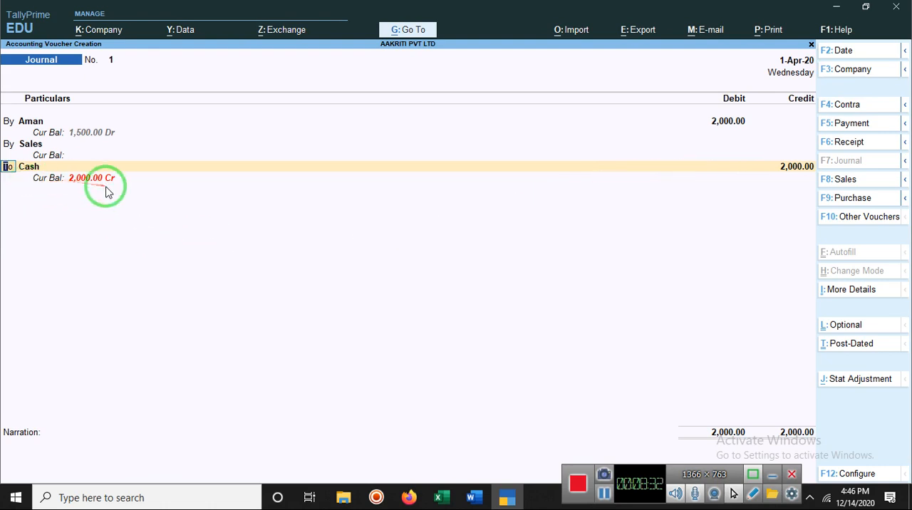
key("Return")
key("Return")
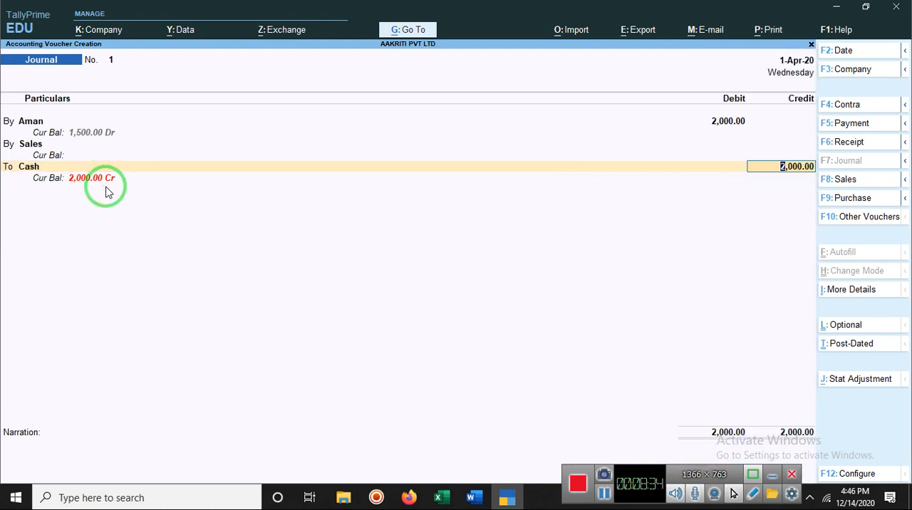
key("Return")
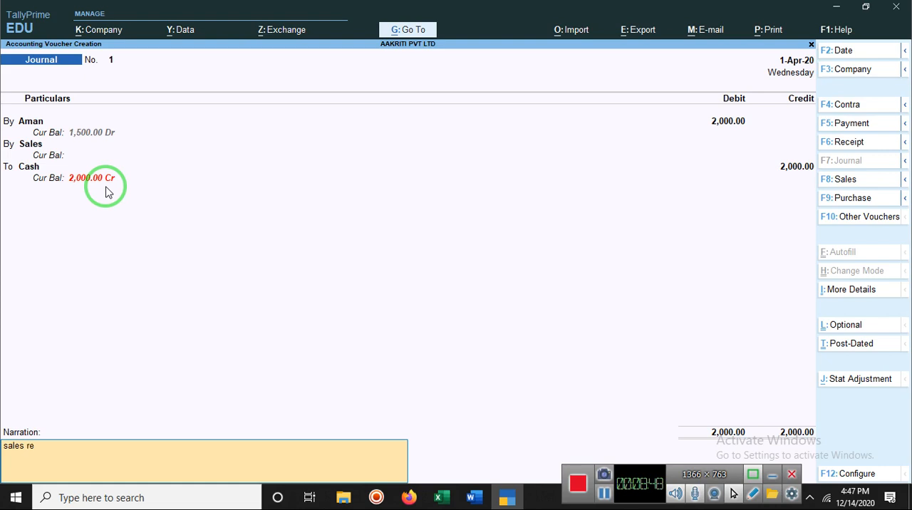
Enter a narration stating a sales return to the customer, save the journal voucher and leave voucher creation
type("n to aman")
key("Return")
key("Return")
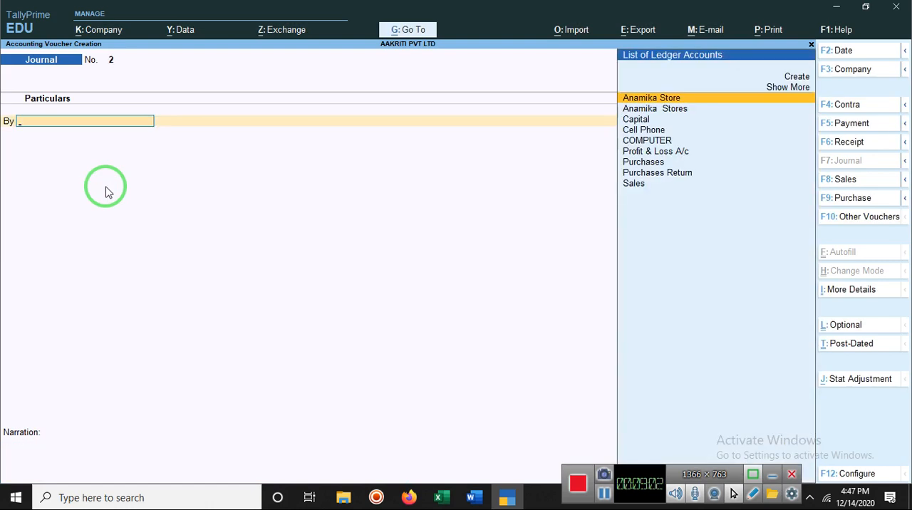
key("Escape")
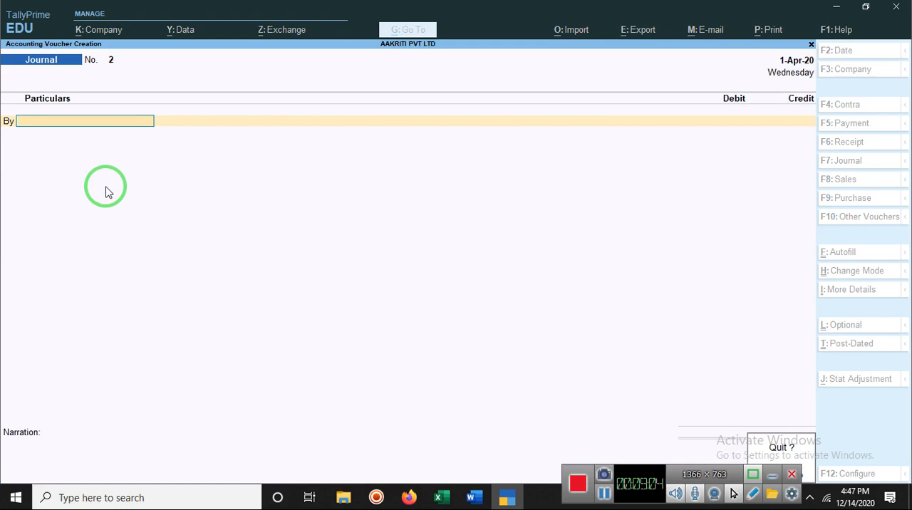
key("y")
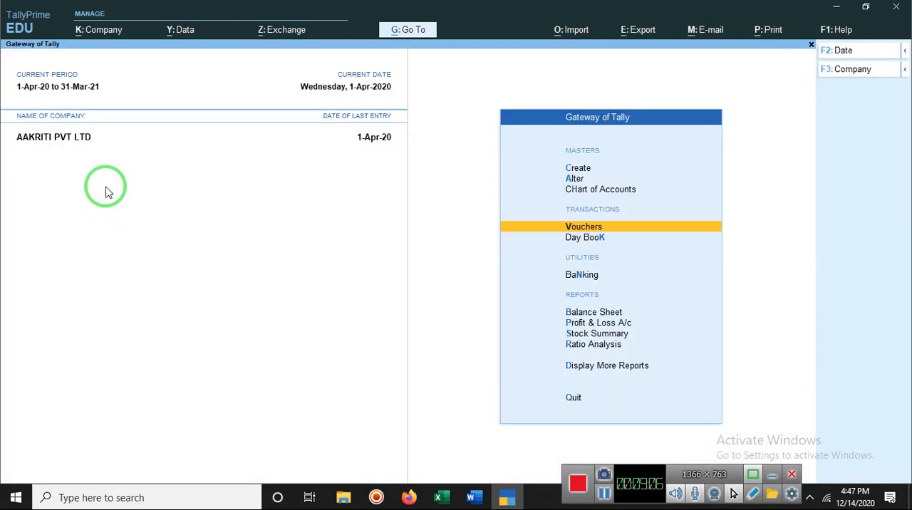
Open the Day Book and show the details of the 2,000.00 journal entry, including its Cheque/DD line
left_click(569, 239)
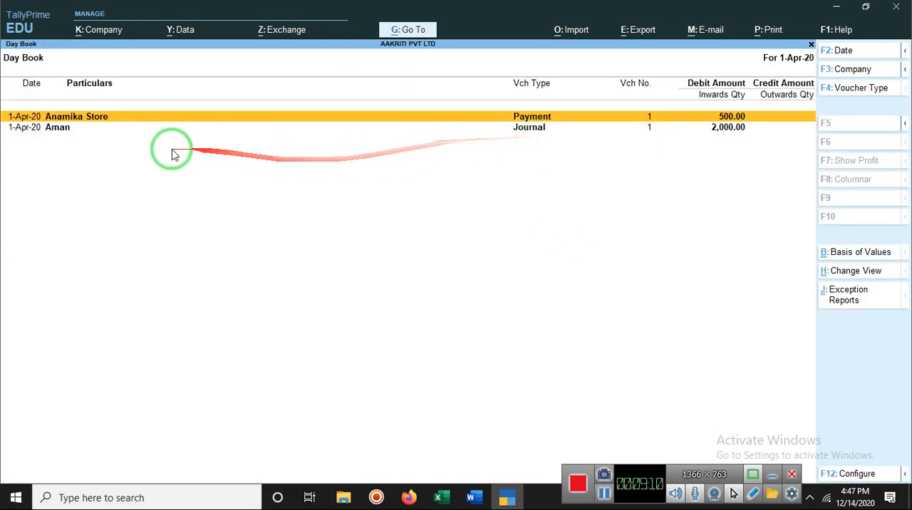
left_click(64, 130)
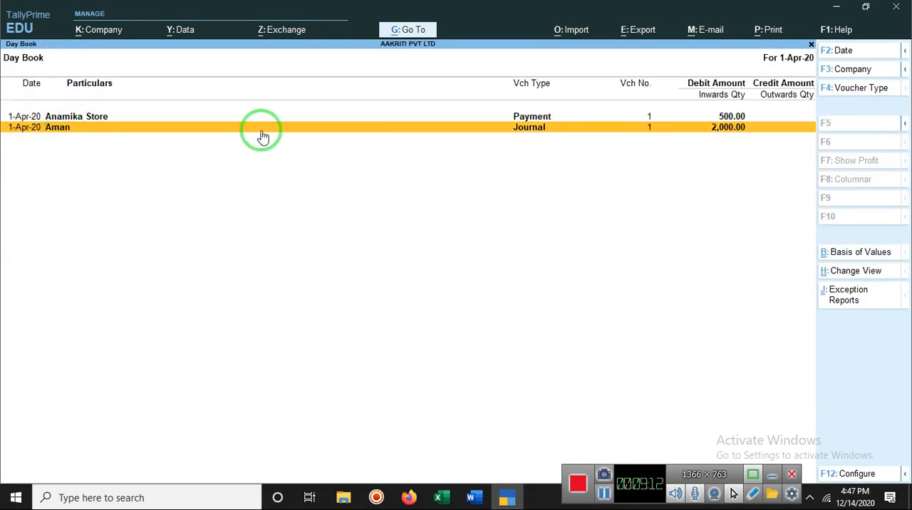
left_click(531, 134)
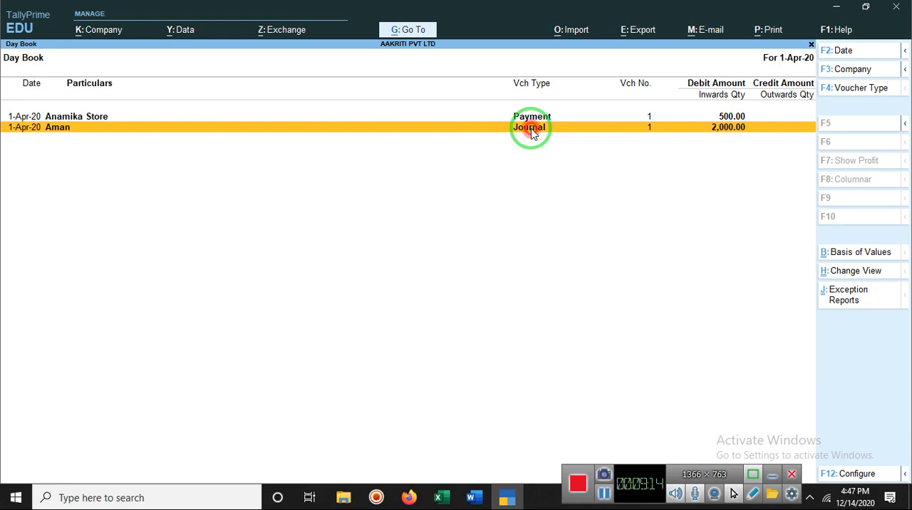
key("shift+Return")
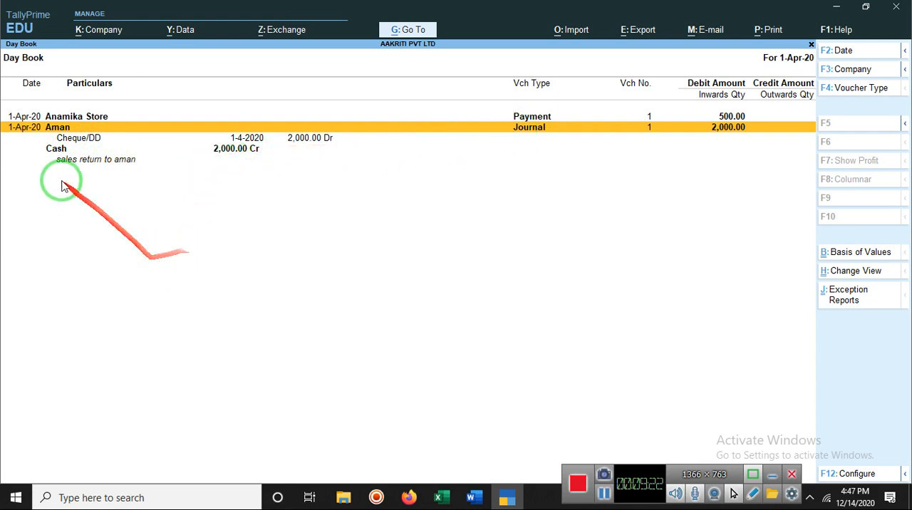
left_click(87, 139)
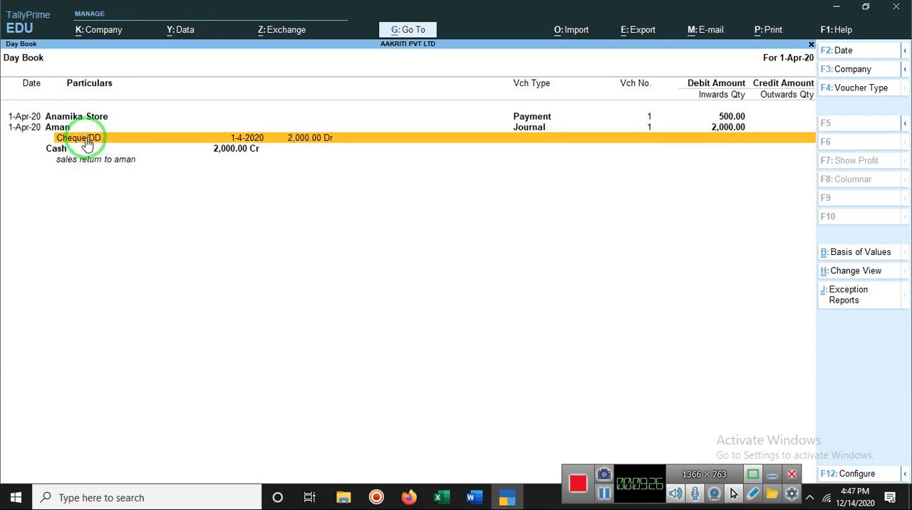
Open the company features and keep Maintain Accounts, Bill-wise entry, Maintain Inventory, Integrate Accounts with Inventory and GST set to Yes
key("F11")
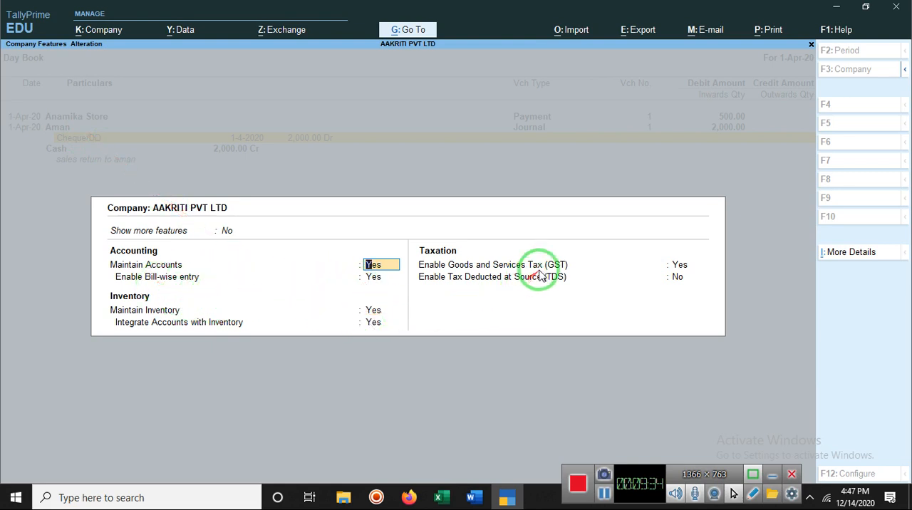
left_click(674, 270)
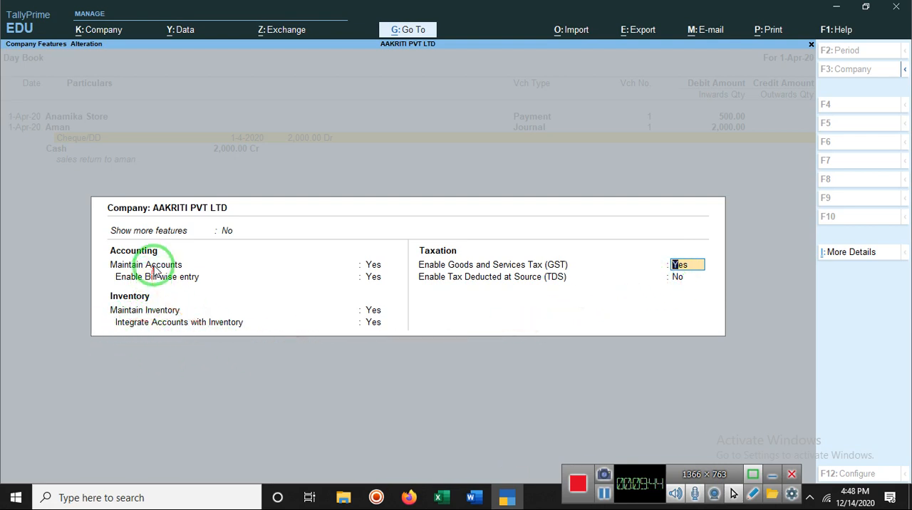
left_click(370, 266)
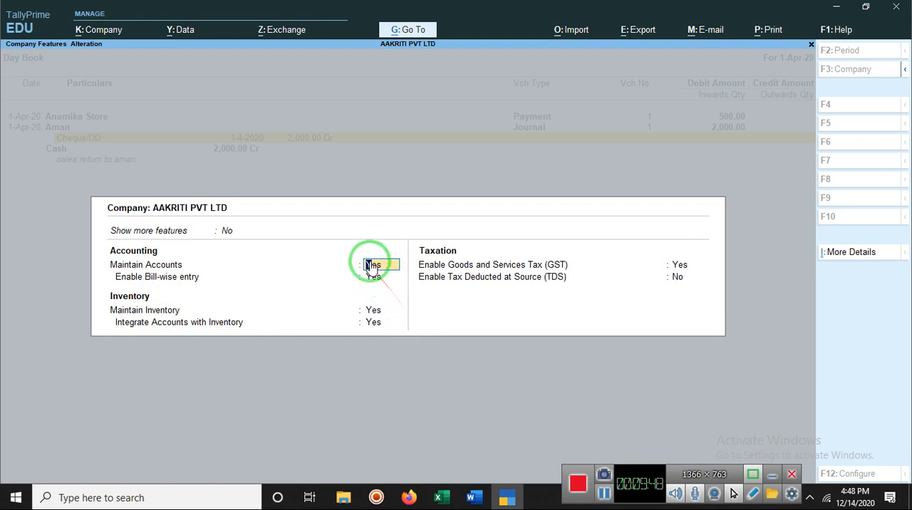
key("Return")
key("Return")
key("Return")
key("Return")
key("Return")
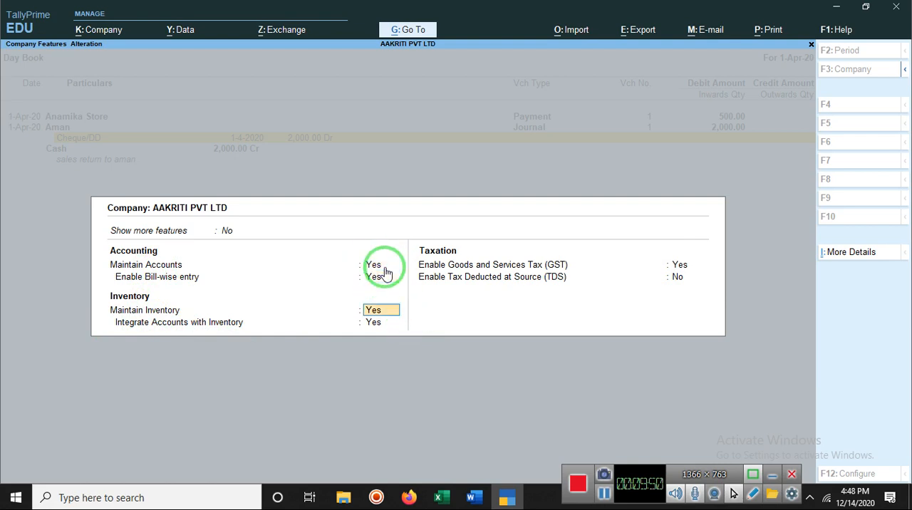
key("Return")
key("Return")
key("Return")
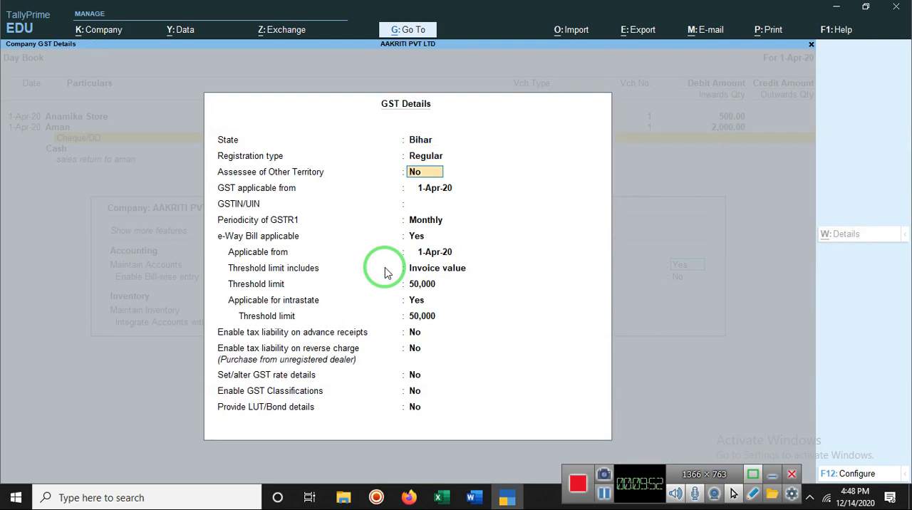
Keep the GST details, with GSTR1 Monthly and the e-Way Bill threshold based on Invoice value, and accept the company features
key("Return")
key("Return")
key("Return")
key("Return")
key("Return")
key("Return")
key("Return")
key("Return")
key("Return")
key("Return")
key("Return")
key("Return")
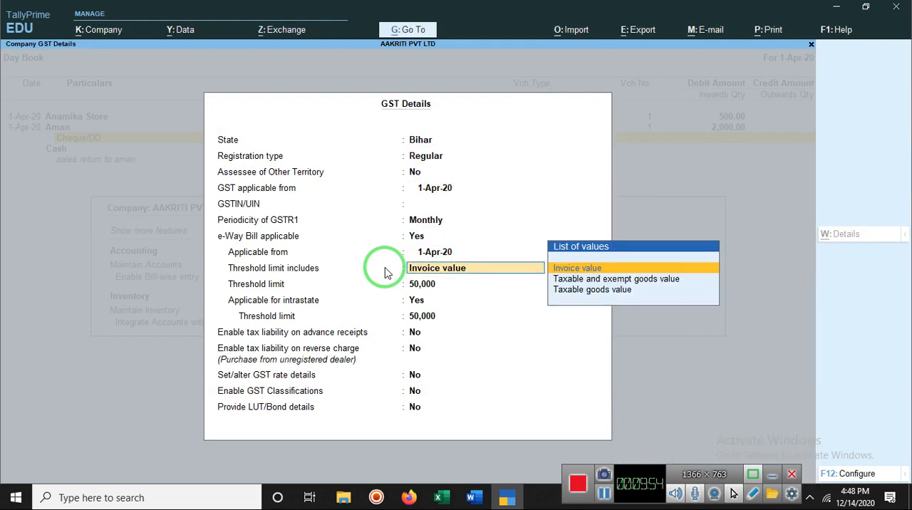
key("Return")
key("Return")
key("Return")
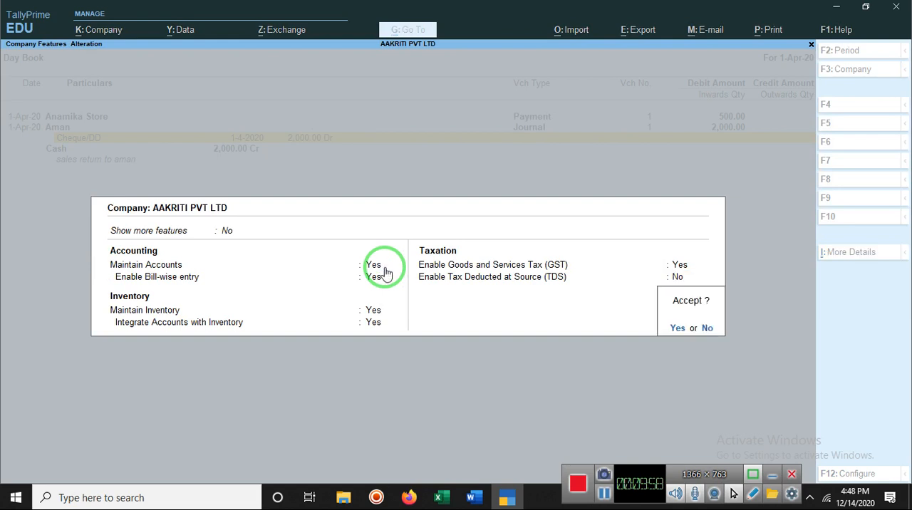
key("Return")
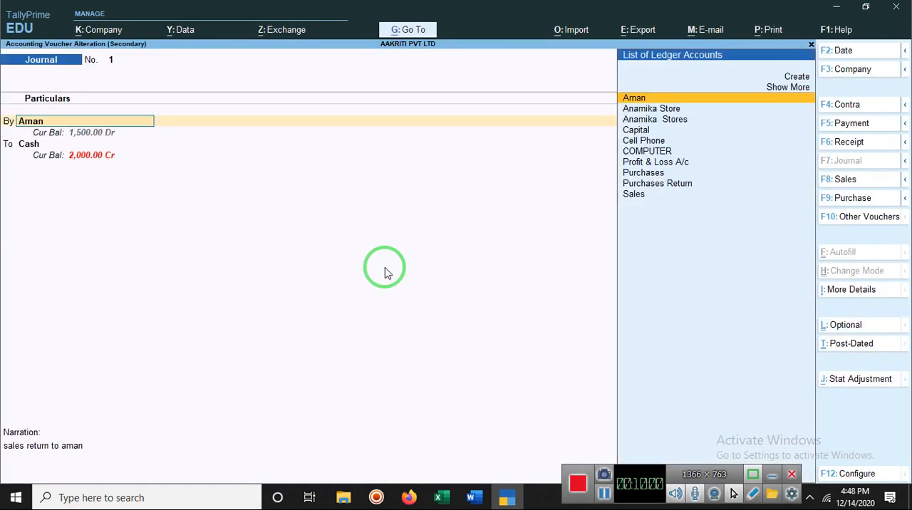
Keep the 2,000.00 Cheque/DD bank allocation and the Cash credit line in the first journal voucher, and save it again
key("Return")
key("Return")
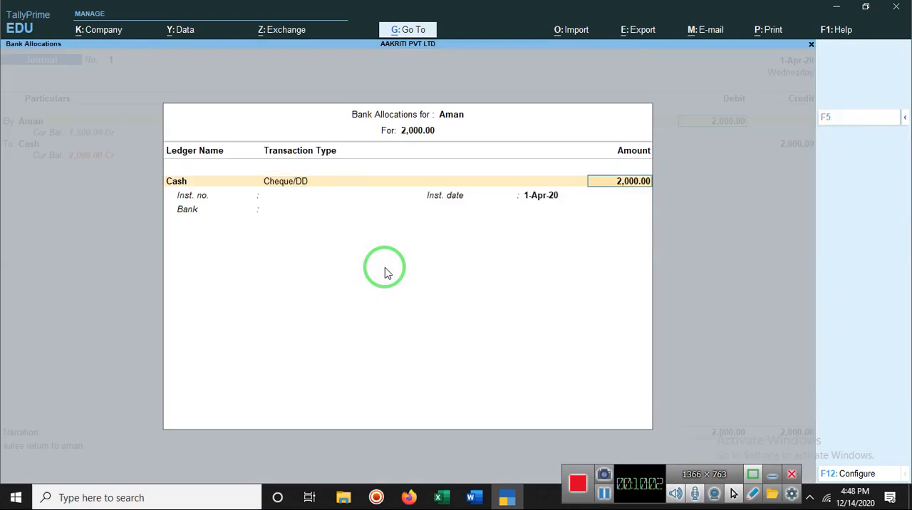
key("Return")
key("Return")
key("Return")
key("Return")
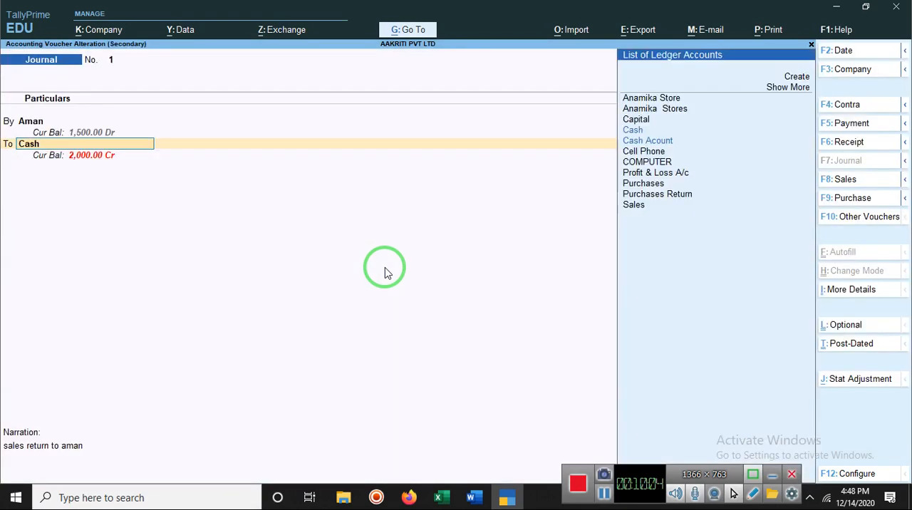
key("Return")
key("Return")
key("Return")
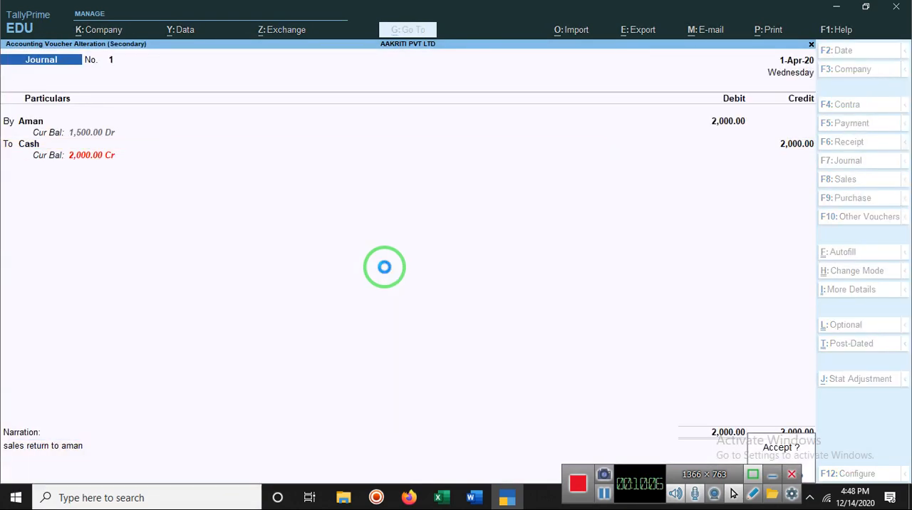
key("Return")
key("Return")
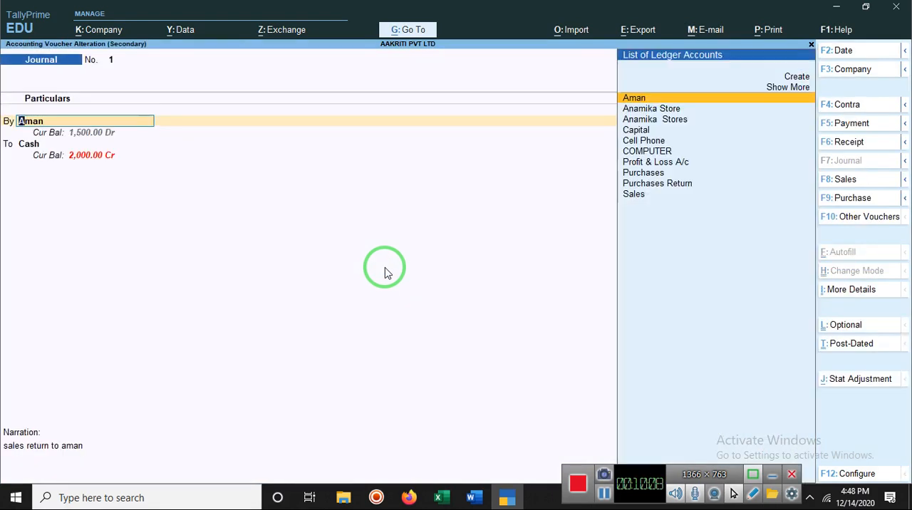
key("BackSpace")
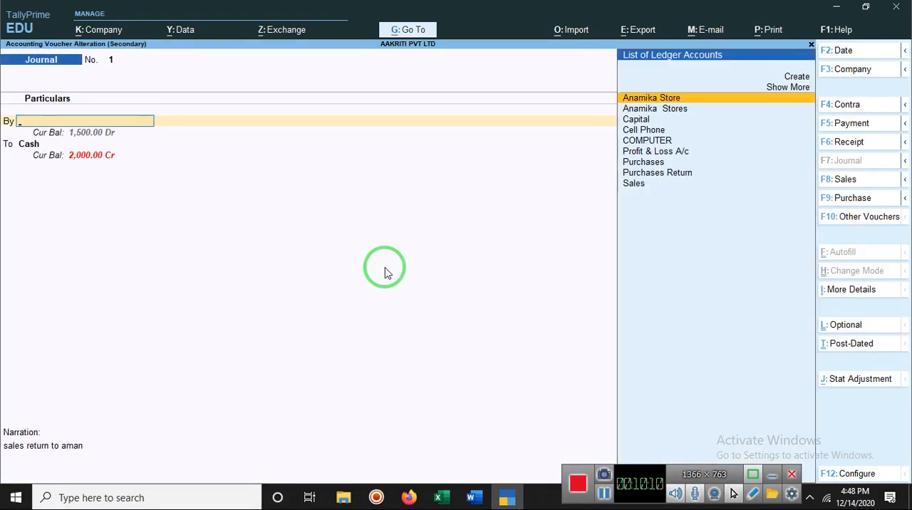
key("Escape")
key("y")
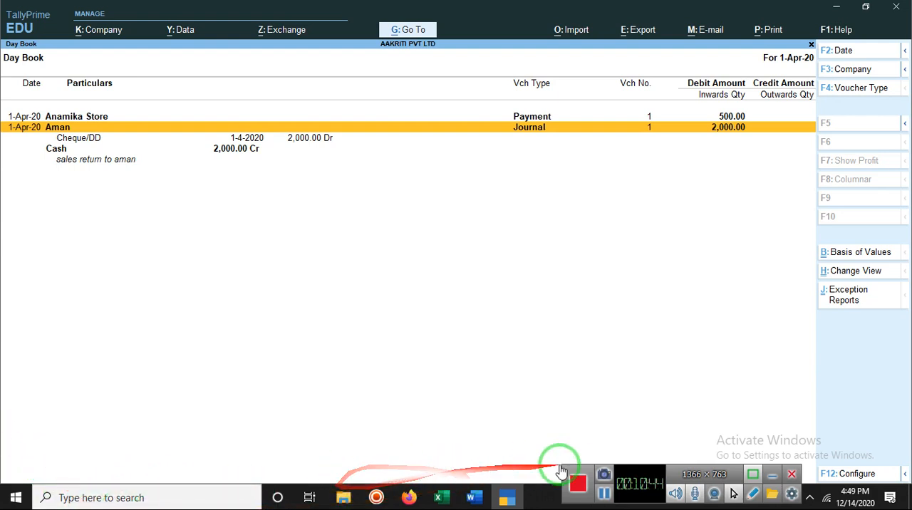
Leave the Day Book and start a new journal voucher with Cash as the debit ledger
left_click(604, 495)
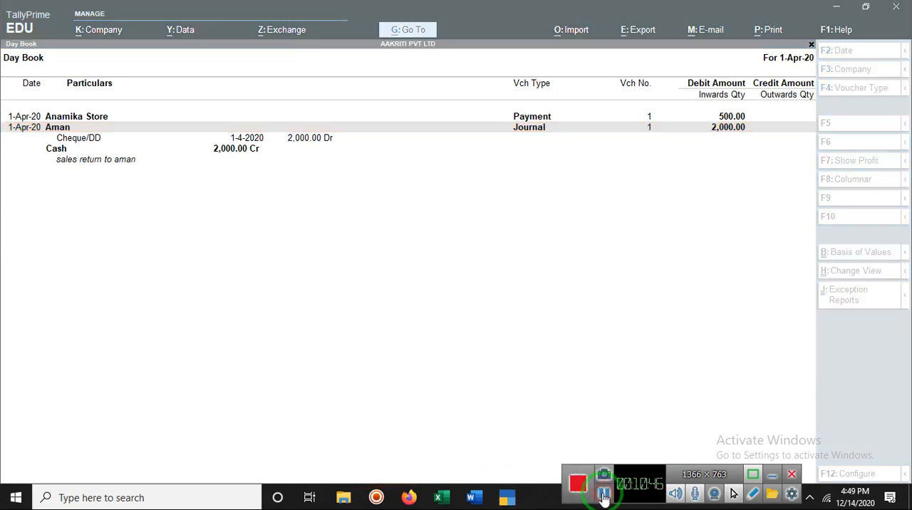
left_click(380, 343)
key("Escape")
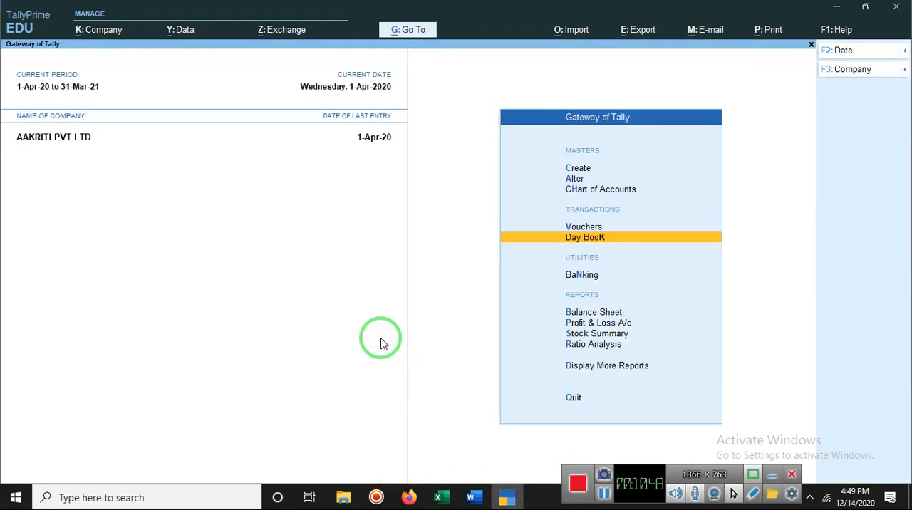
key("Up")
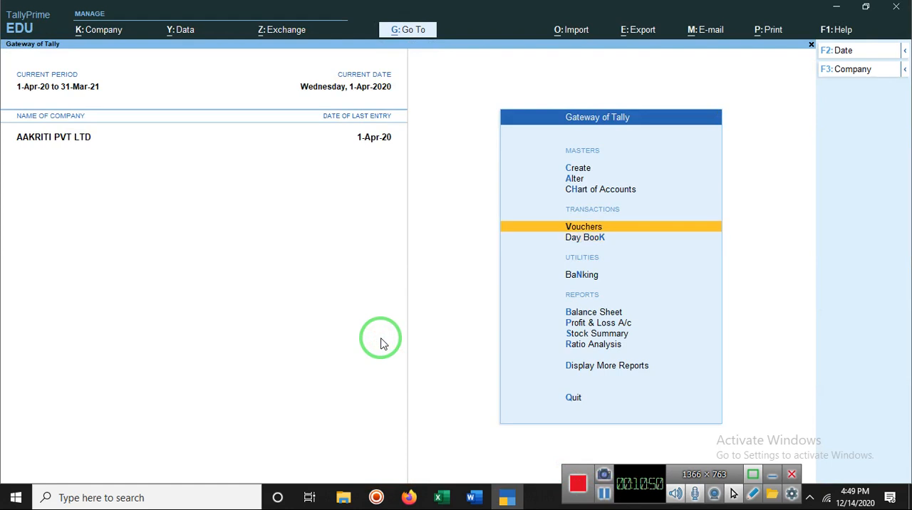
key("Return")
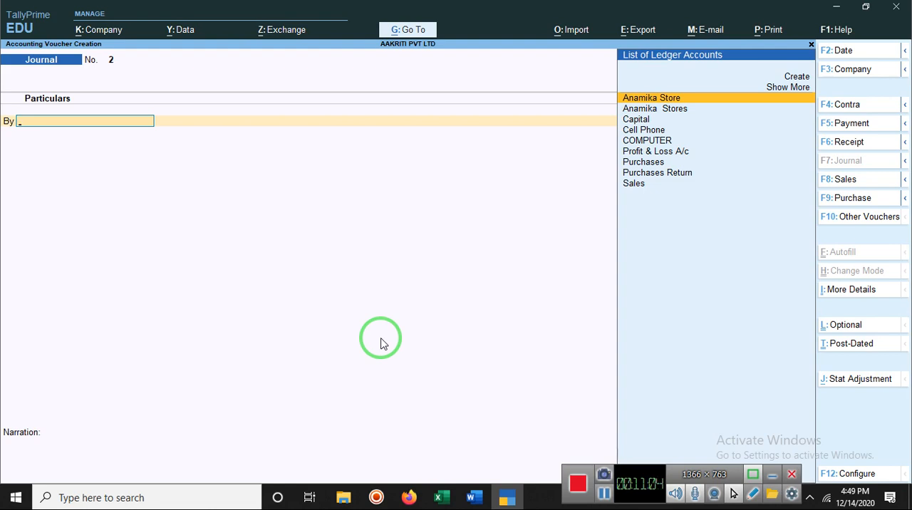
type("Ca")
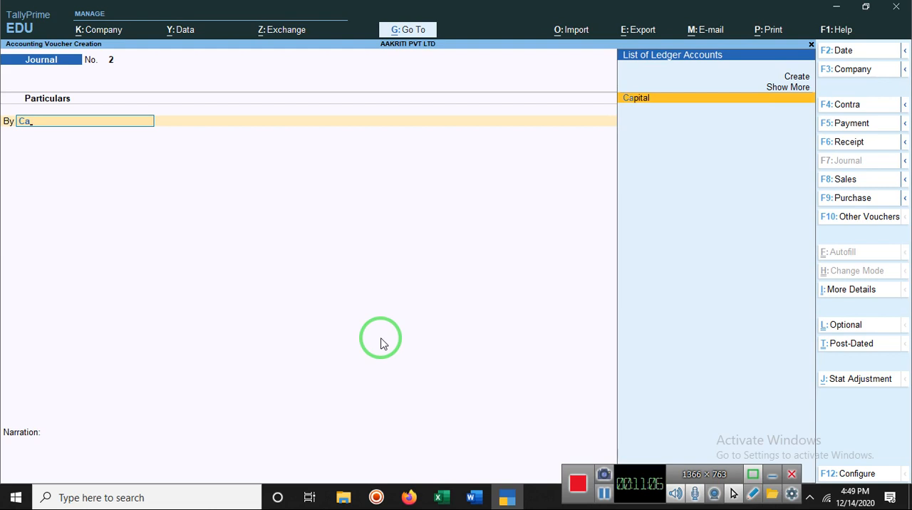
type("s")
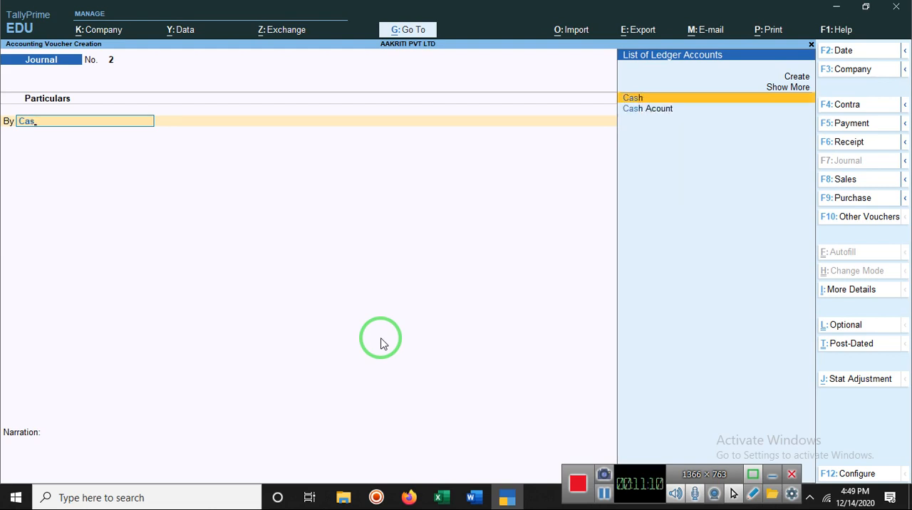
key("Return")
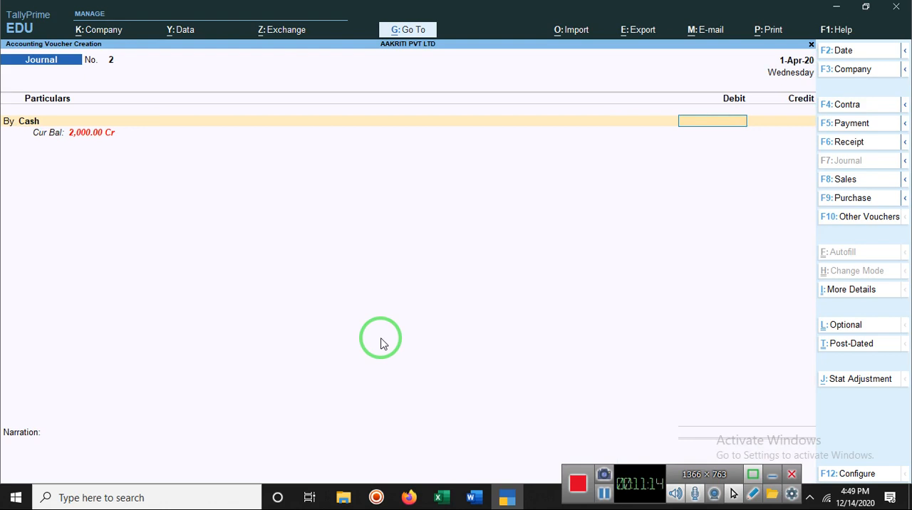
Set the Cash debit amount to 200
type("500")
key("BackSpace")
key("BackSpace")
key("BackSpace")
type("200")
key("Return")
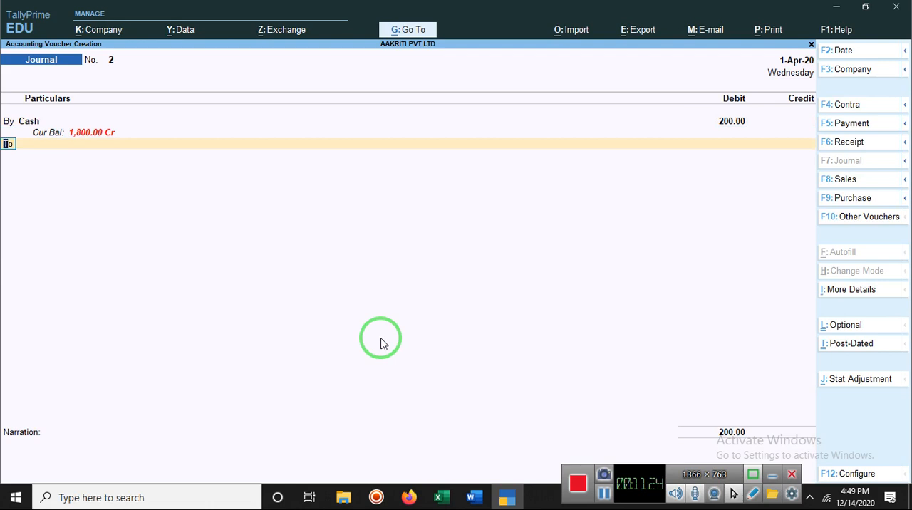
Add the customer's ledger as the To line and accept its credit of 200.00
type("b")
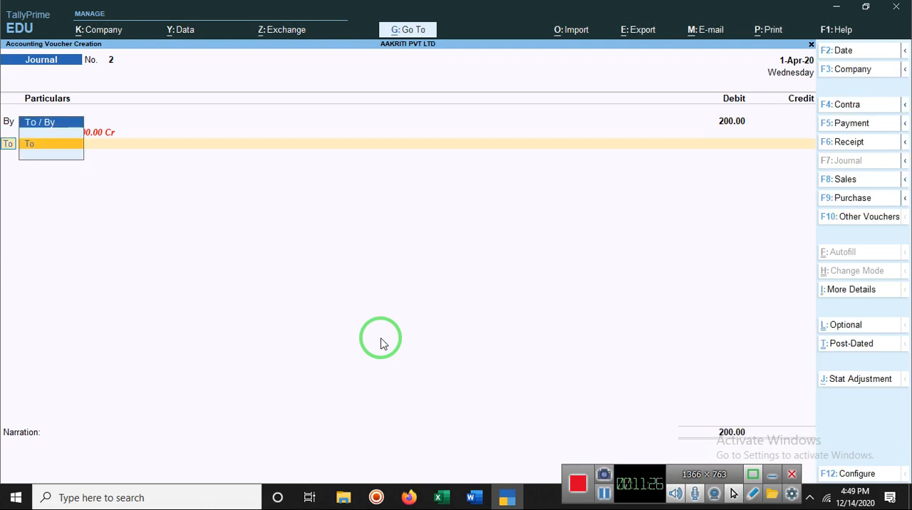
key("Return")
type("Aman")
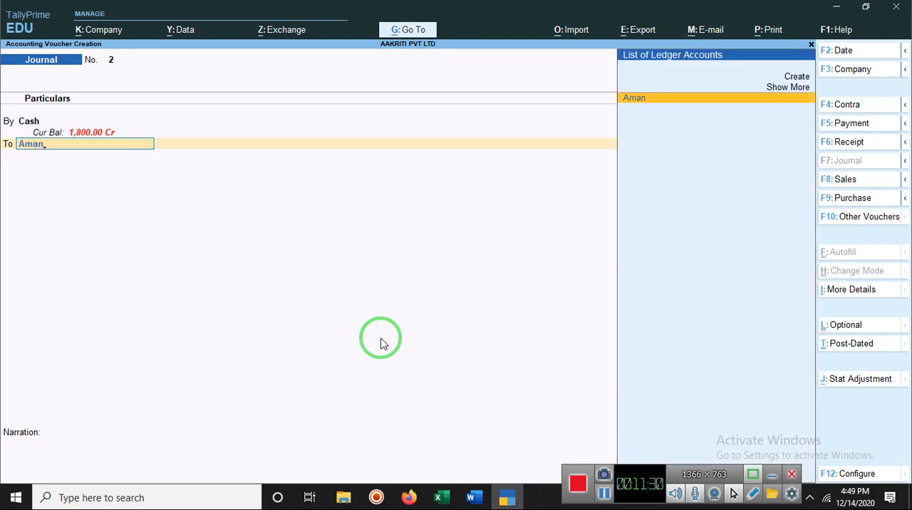
key("Return")
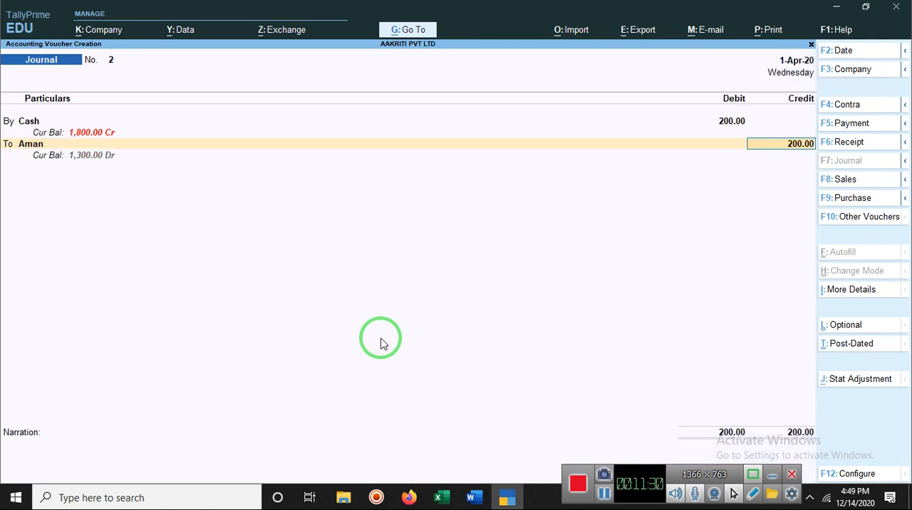
key("Return")
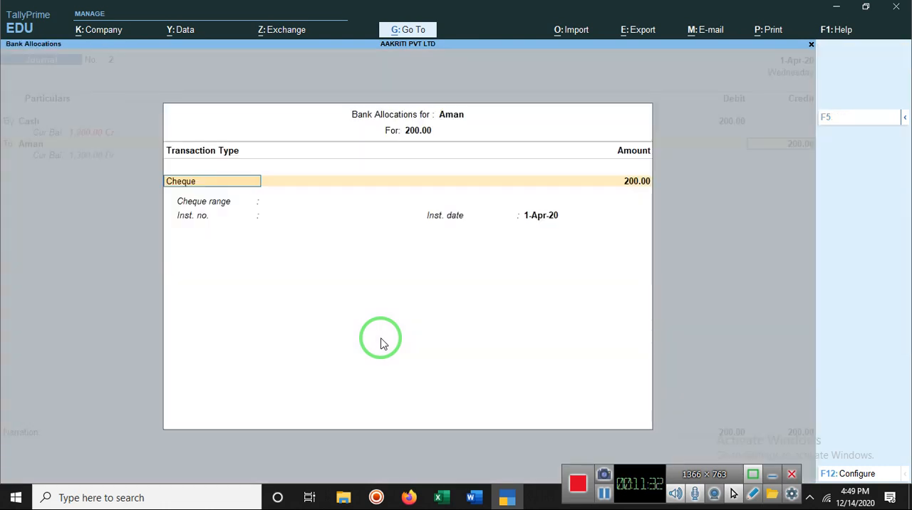
Accept the Cheque bank allocation dated 1-Apr-20, leave the narration empty and save the journal voucher
key("Return")
key("Return")
key("Return")
key("Return")
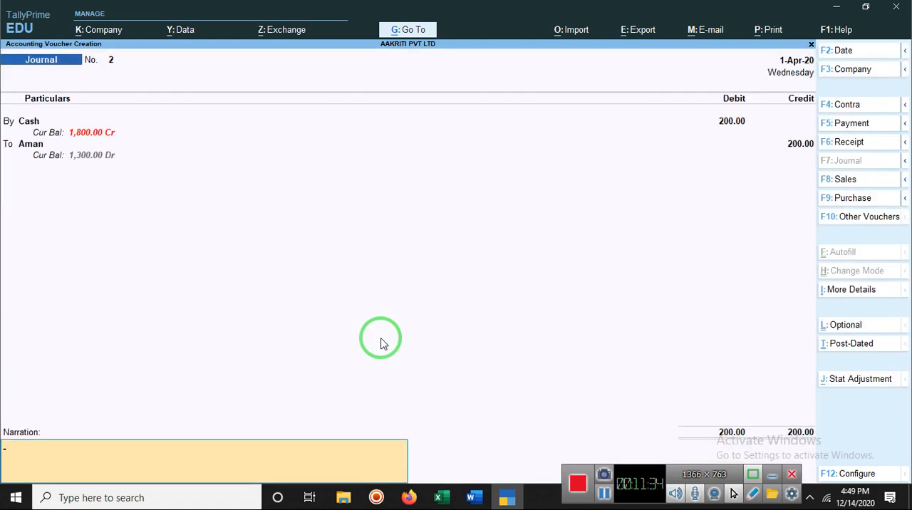
key("Return")
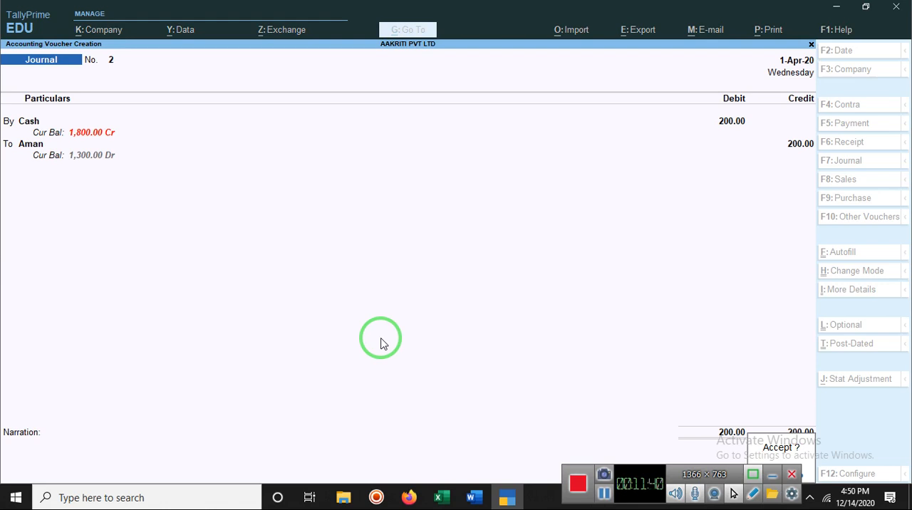
key("Return")
key("Return")
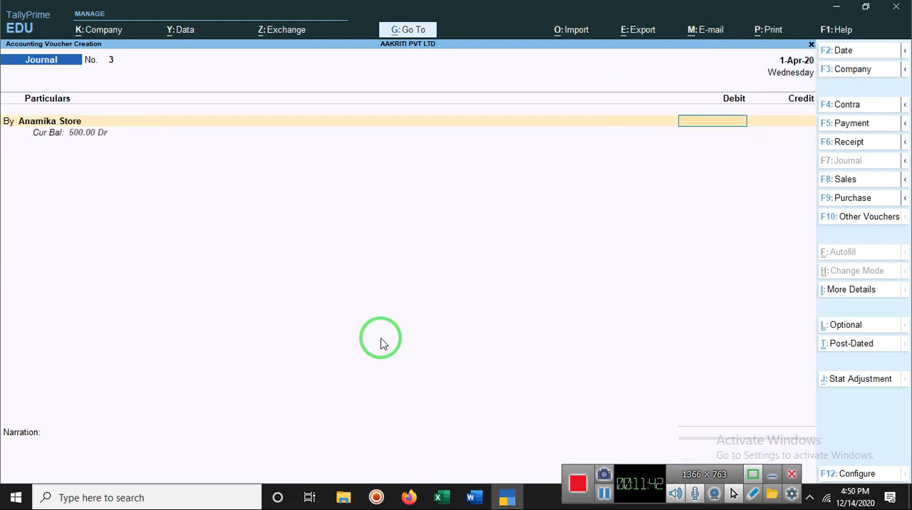
type("dss")
key("BackSpace")
key("BackSpace")
key("BackSpace")
key("BackSpace")
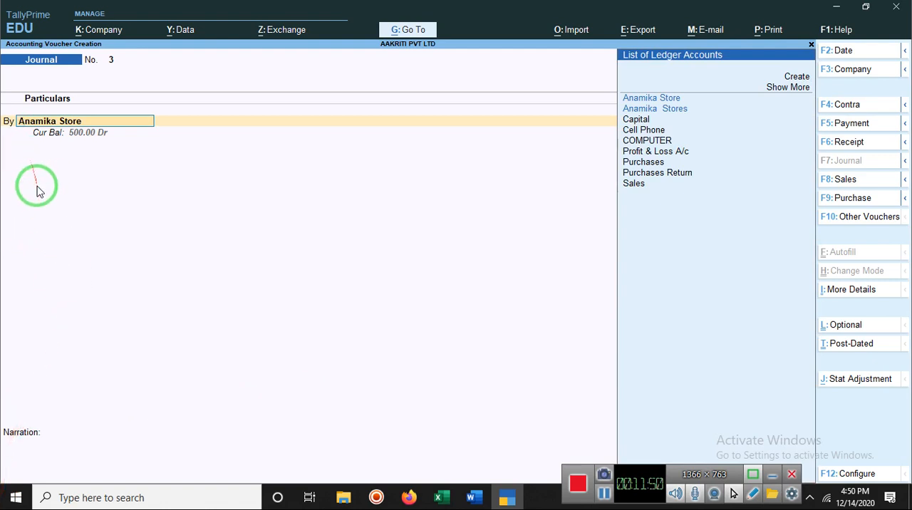
key("BackSpace")
key("Escape")
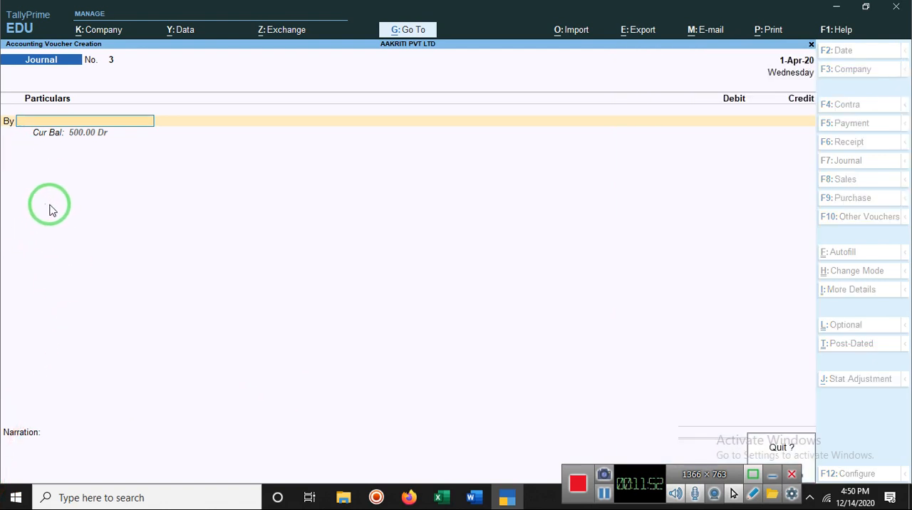
key("Return")
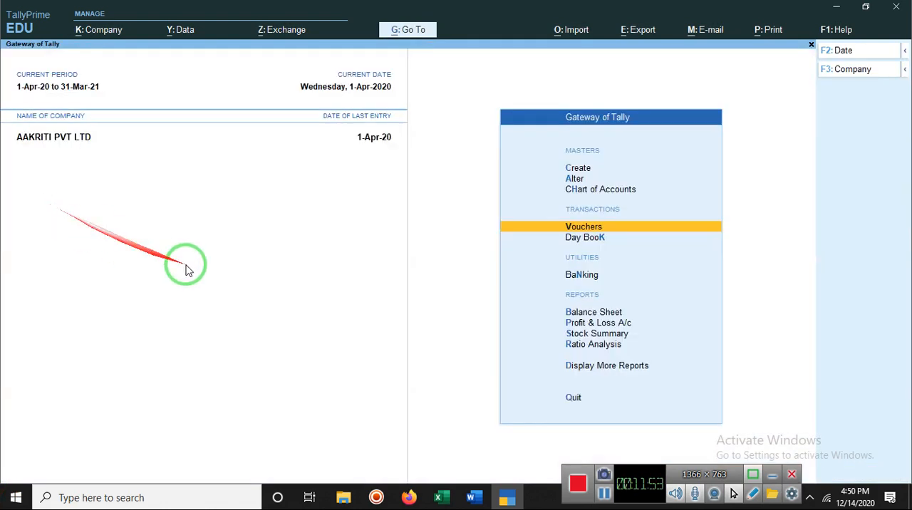
Open the Day Book and show the details of the 200.00 Cash journal entry
left_click(574, 242)
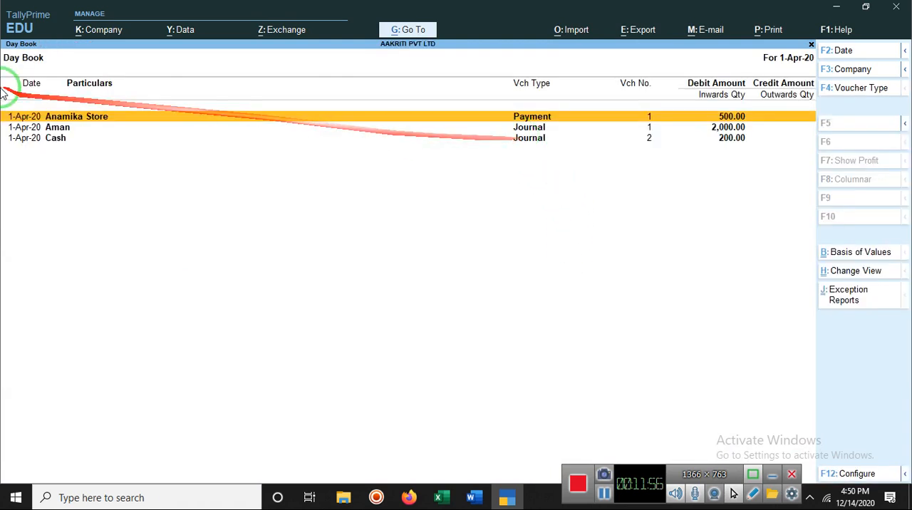
left_click(51, 139)
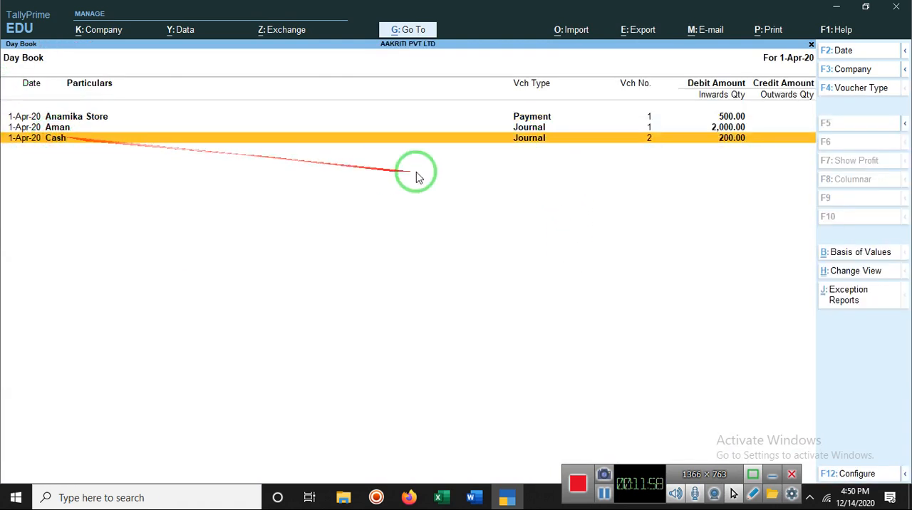
key("shift+Return")
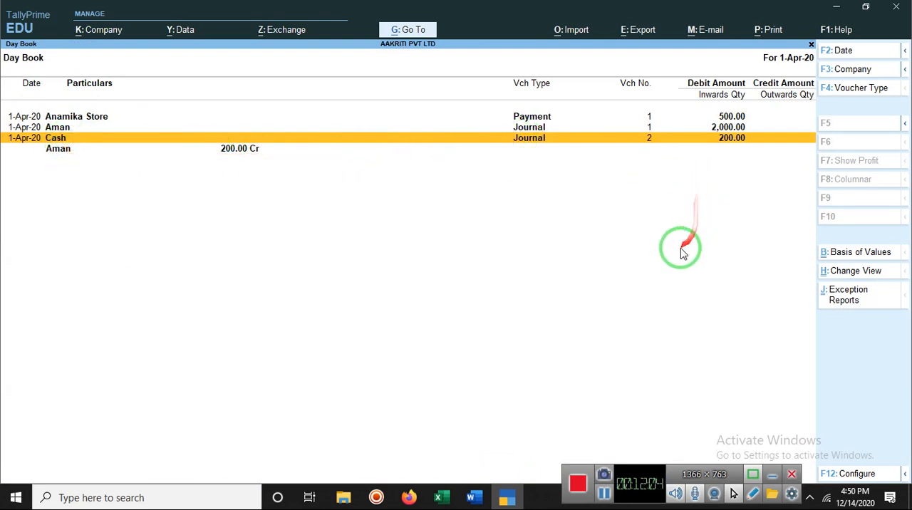
Close the Day Book to return to the Gateway of Tally and minimise the window to the desktop
key("Escape")
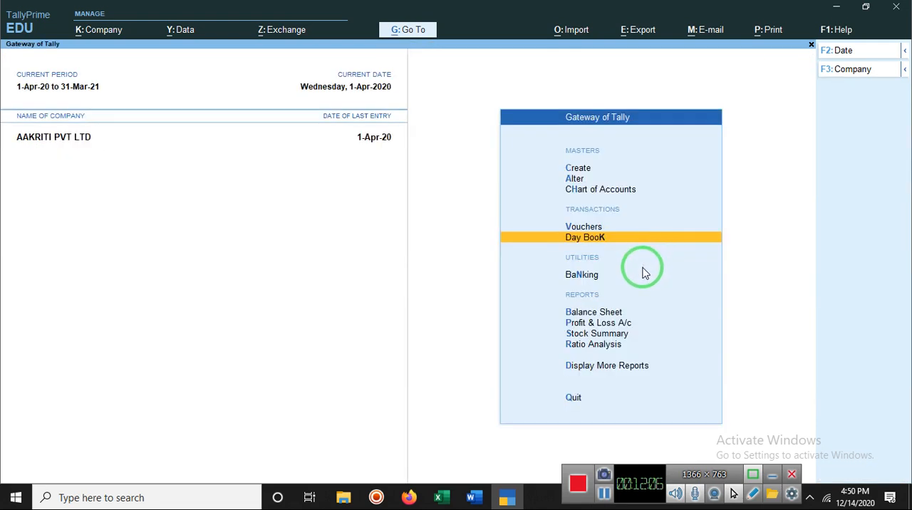
key("Escape")
key("Escape")
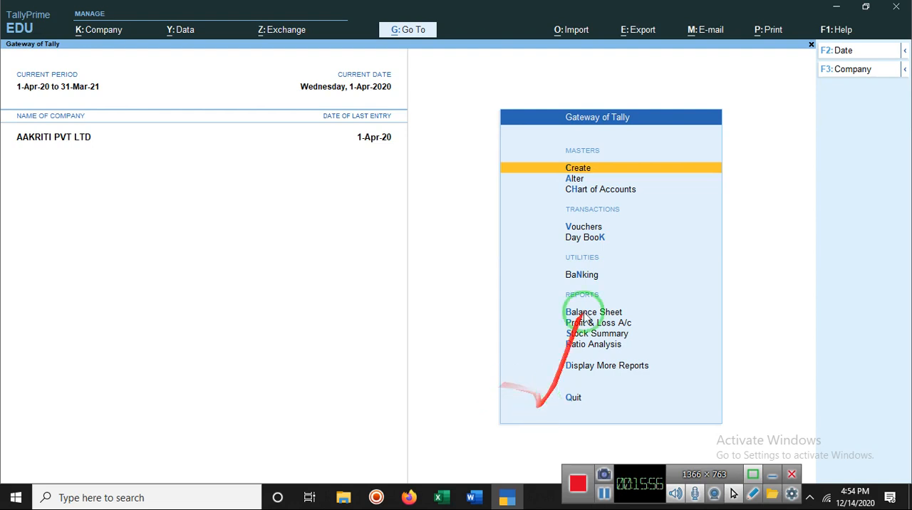
left_click(835, 10)
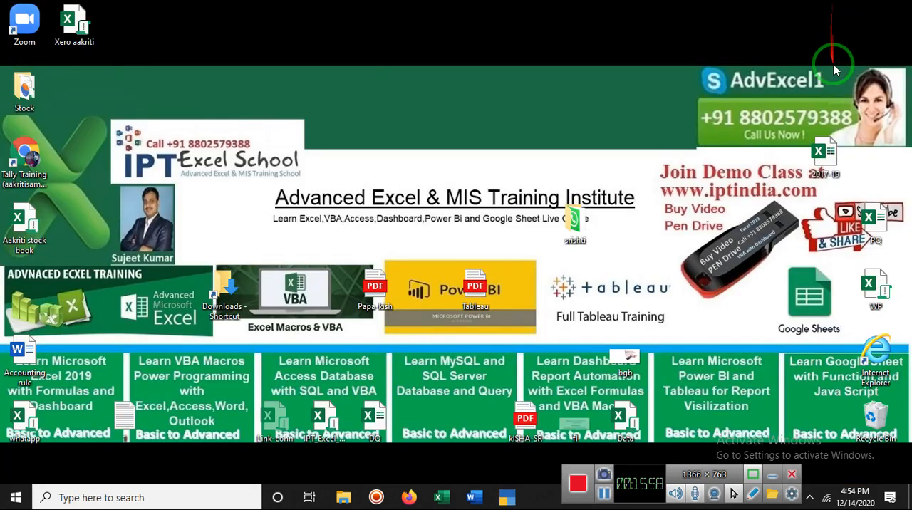